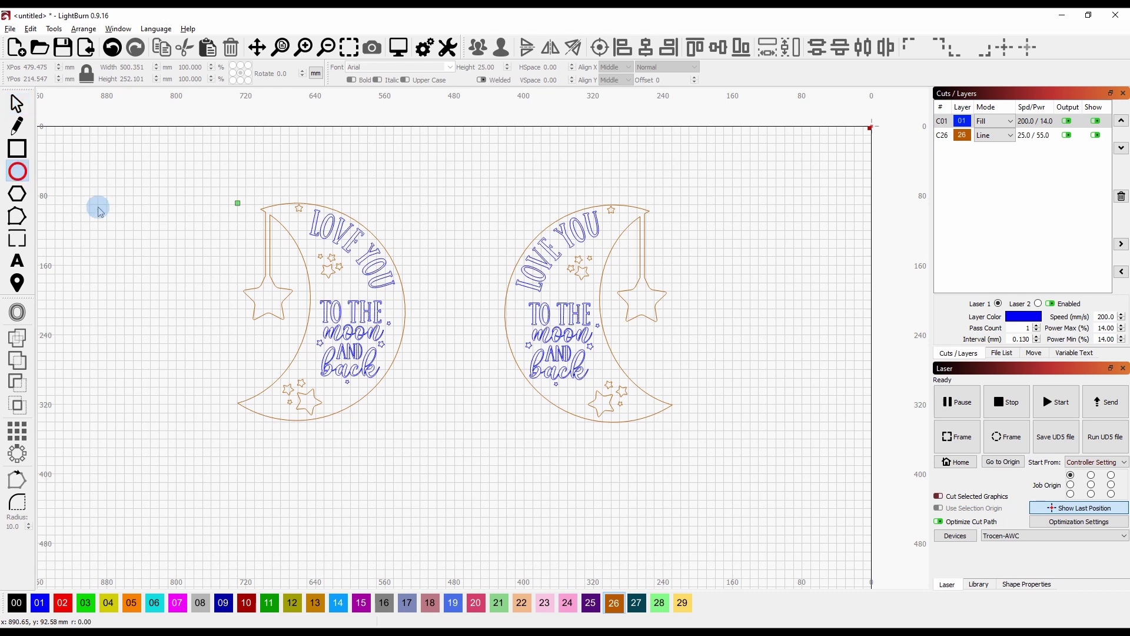
# - Draw a circle about 19 mm across beside the left moon on black layer 00, and turn off that layer's output
pyautogui.moveTo(186, 210); pyautogui.dragTo(202, 228)
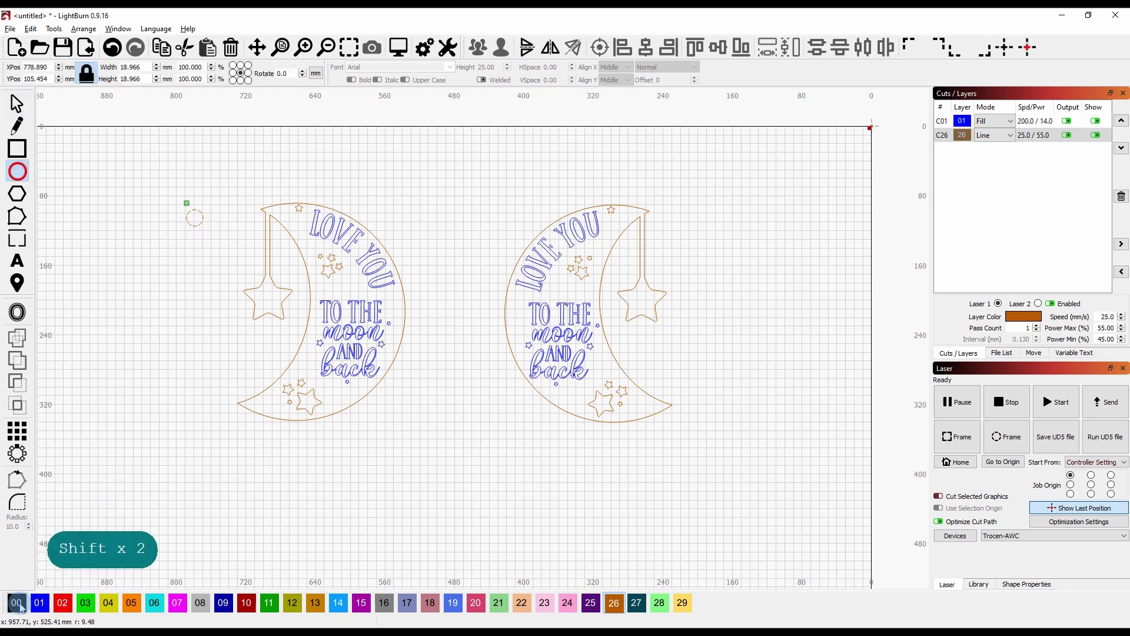
pyautogui.click(17, 604)
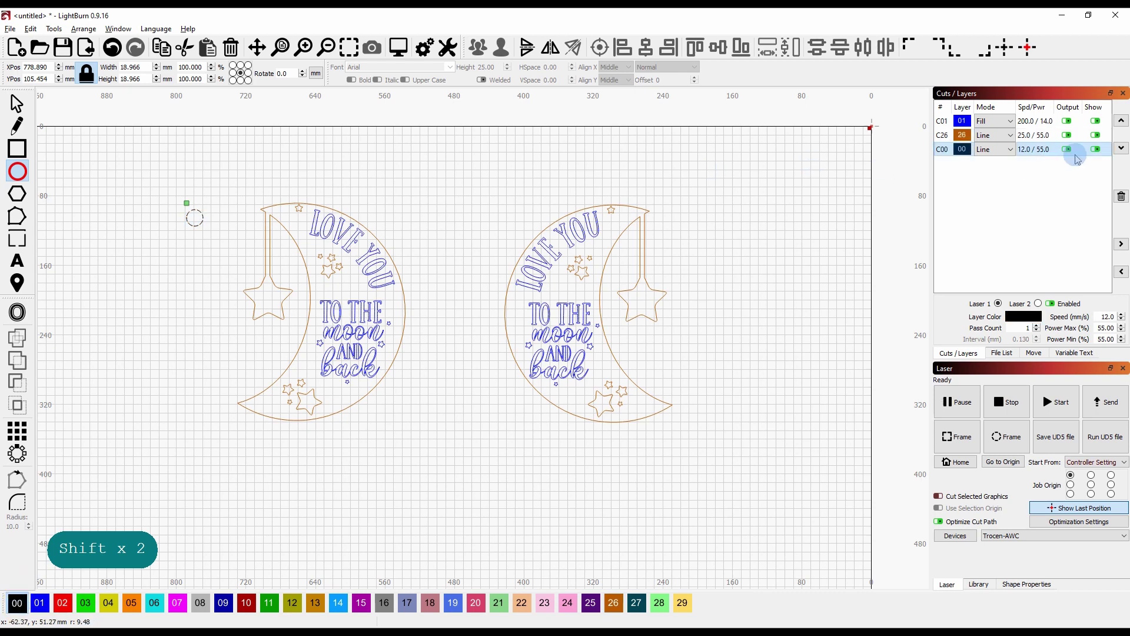
pyautogui.click(1066, 149)
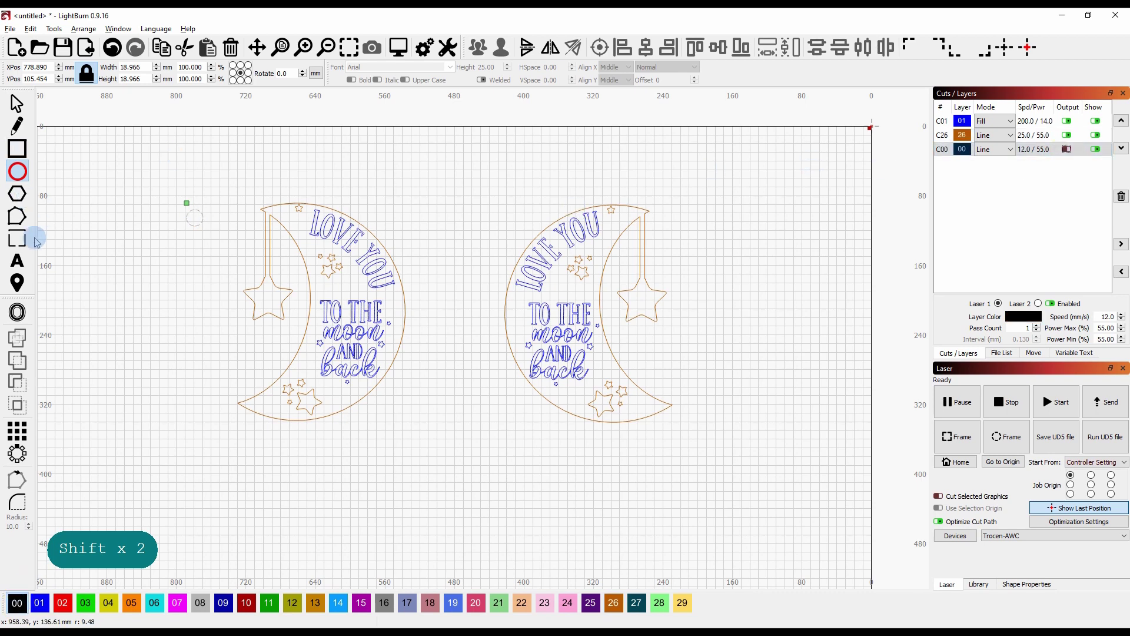
pyautogui.press('Escape')
pyautogui.press('Escape')
pyautogui.press('Escape')
pyautogui.press('Escape')
pyautogui.press('Escape')
pyautogui.press('Escape')
pyautogui.press('Escape')
pyautogui.press('Escape')
pyautogui.press('Escape')
pyautogui.press('Escape')
pyautogui.press('Escape')
# - Draw one vertical and one horizontal line across the full circle on green layer 03 to form a crosshair
pyautogui.scroll(2, 170, 230)
pyautogui.click(34, 129)
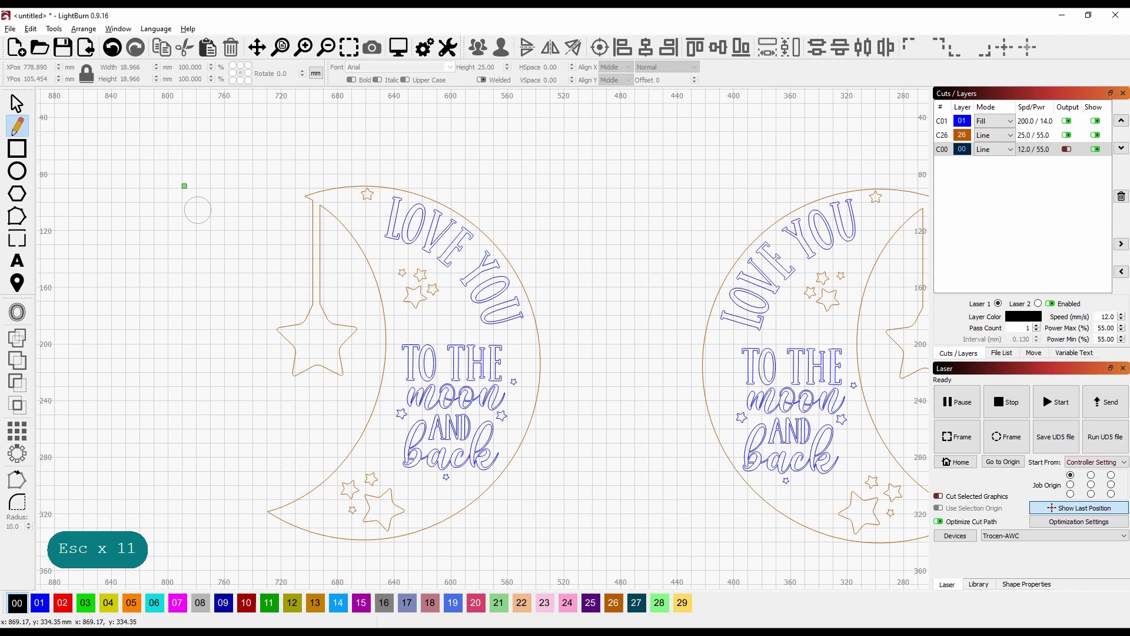
pyautogui.scroll(5, 196, 202)
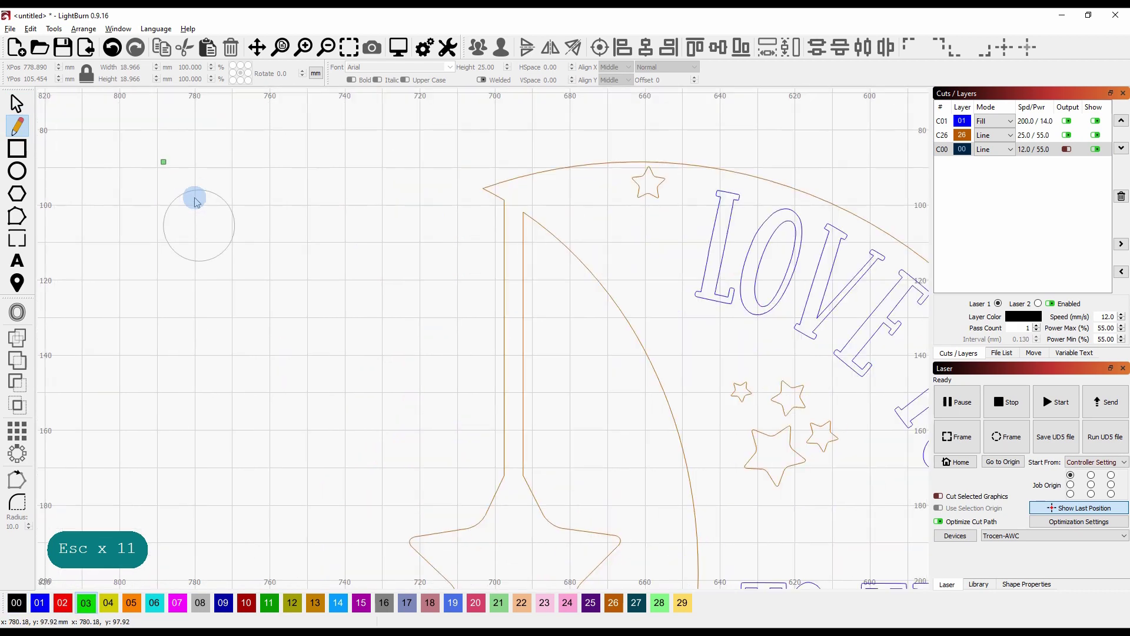
pyautogui.moveTo(203, 187); pyautogui.dragTo(200, 301)
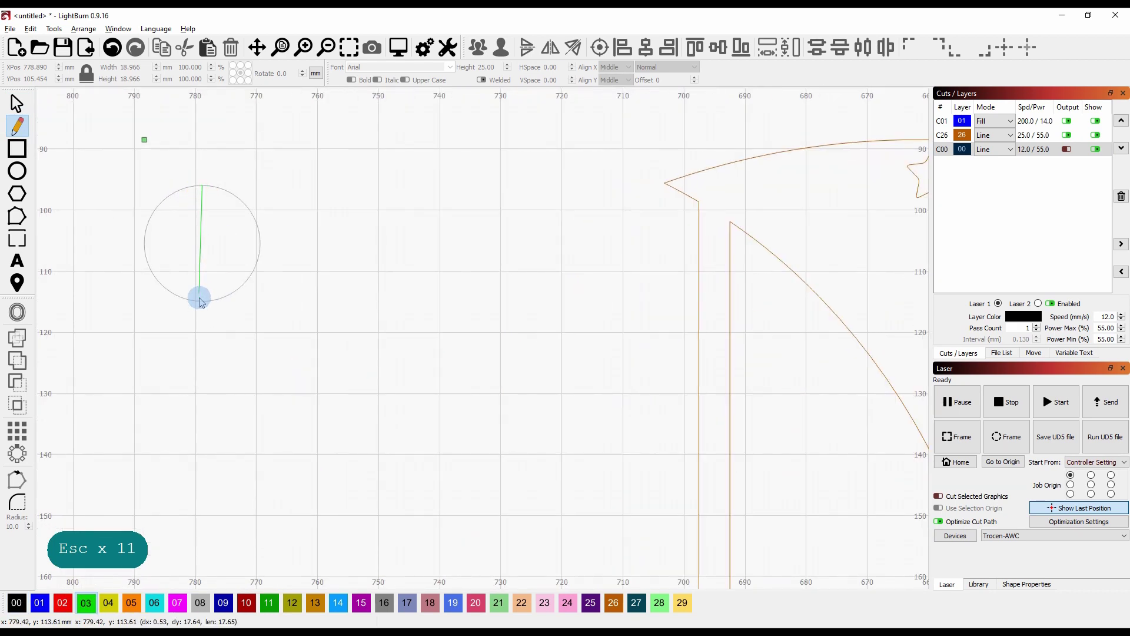
pyautogui.click(200, 302)
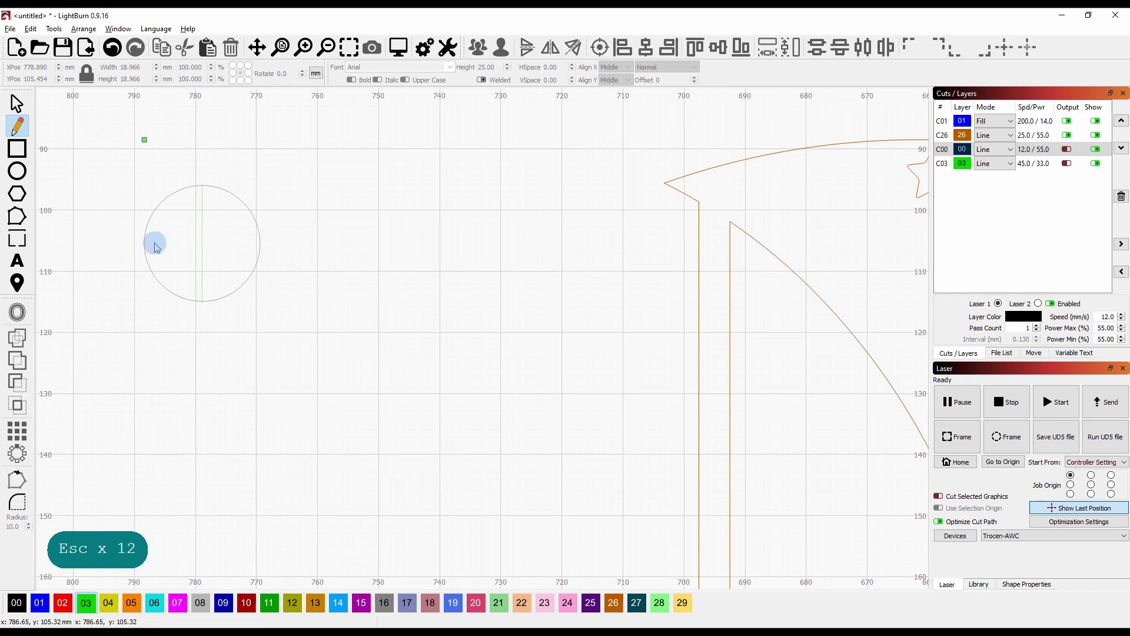
pyautogui.click(144, 242)
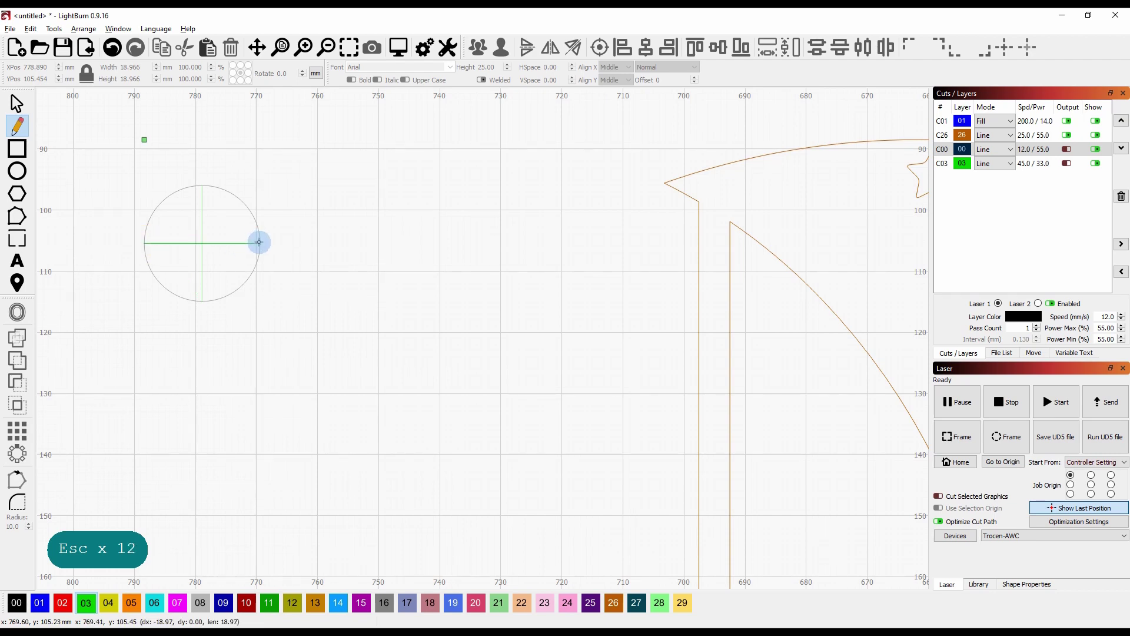
pyautogui.press('Escape')
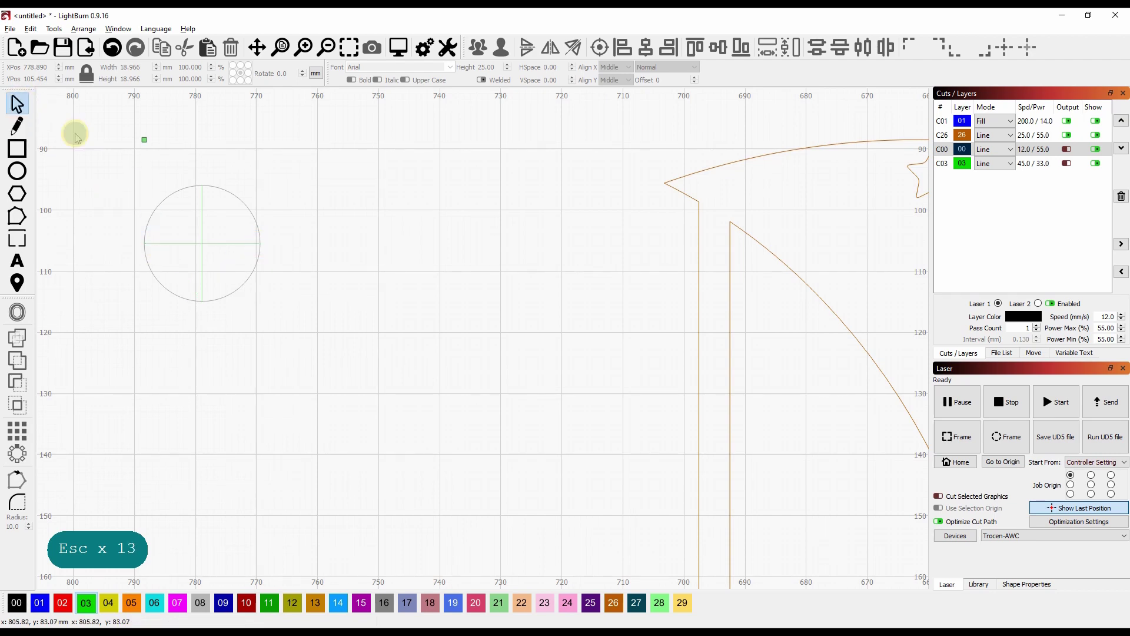
# - Group the two crosshair lines and set layer C03 to 25 mm/s, 45% maximum and 40% minimum power with output on
pyautogui.click(204, 239)
pyautogui.keyDown('ctrl'); pyautogui.click(201, 231); pyautogui.keyUp('ctrl')
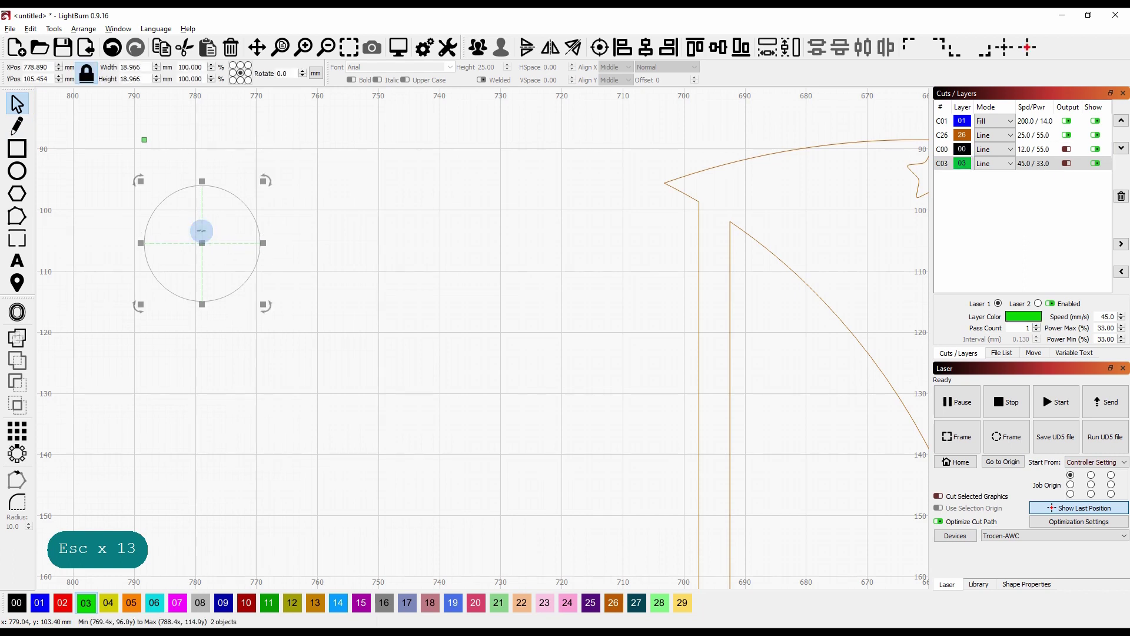
pyautogui.hotkey('ctrl', 'g')
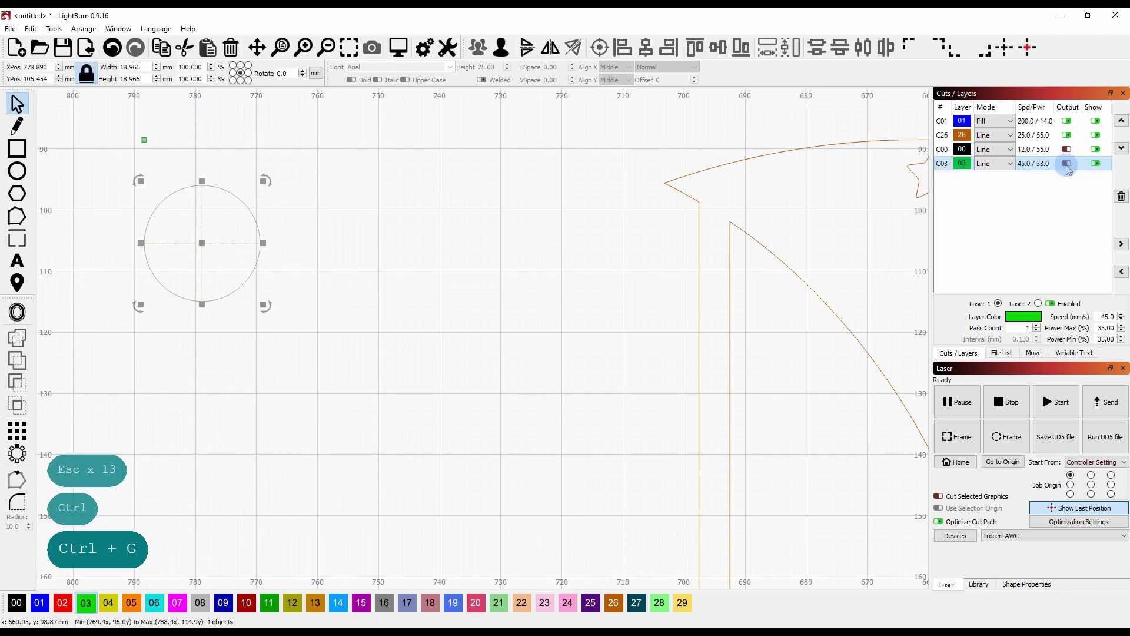
pyautogui.doubleClick(1033, 165)
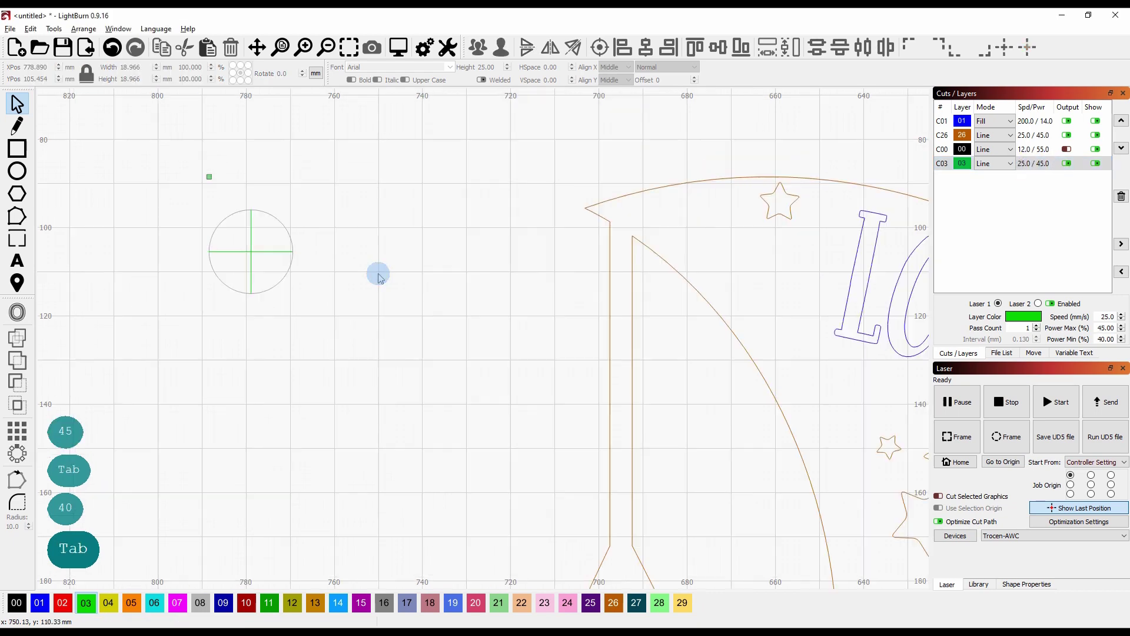
# - Move the circle and its crosshair together to just beside the left moon's upper tip, at about X 714, Y 95 mm
pyautogui.scroll(-3, 379, 273)
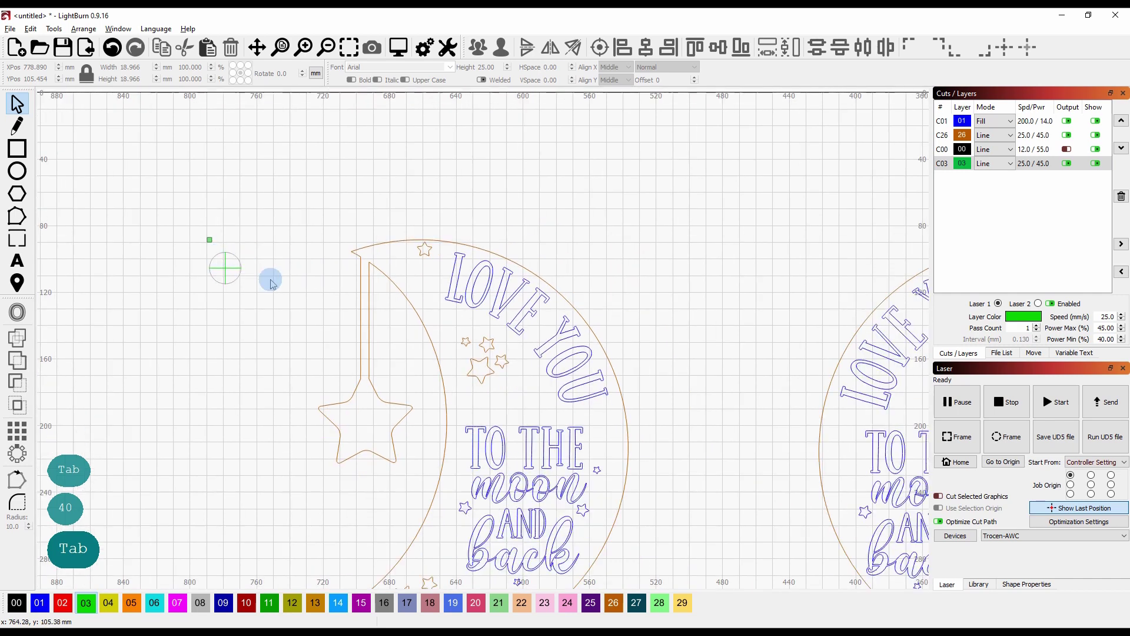
pyautogui.scroll(-2, 271, 283)
pyautogui.moveTo(232, 255); pyautogui.dragTo(284, 310)
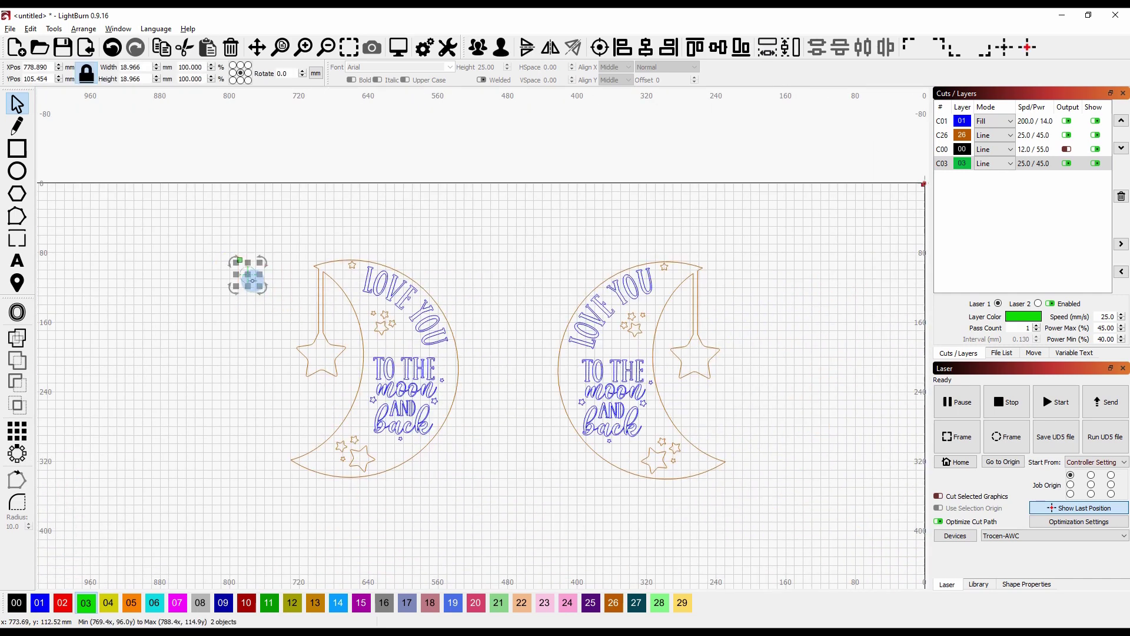
pyautogui.scroll(5, 246, 280)
pyautogui.click(303, 240)
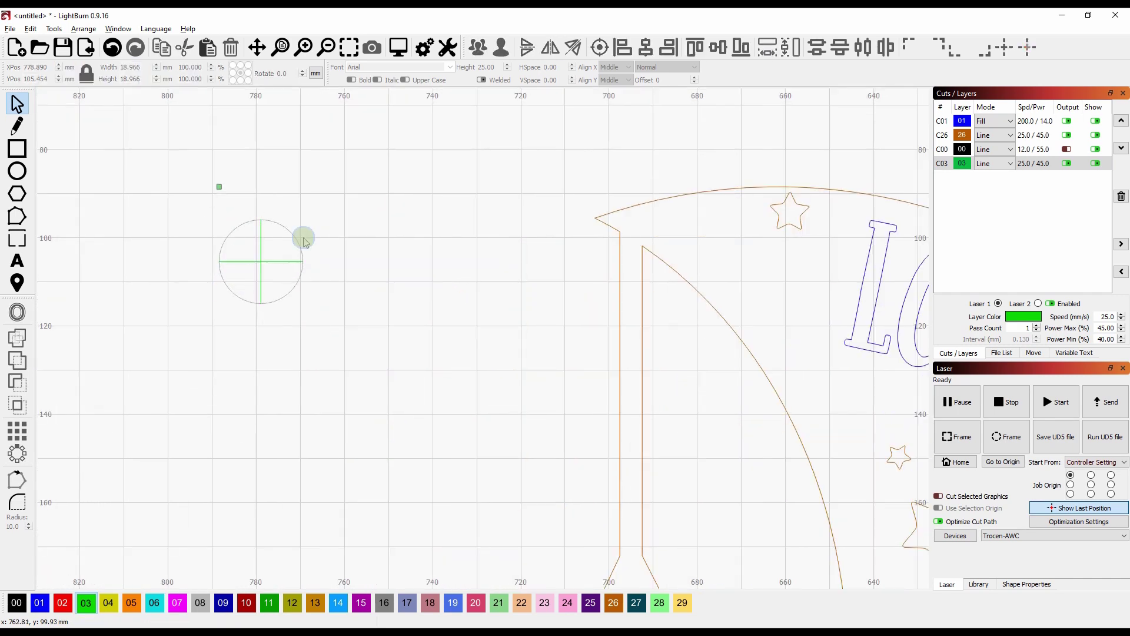
pyautogui.moveTo(301, 324); pyautogui.dragTo(323, 328)
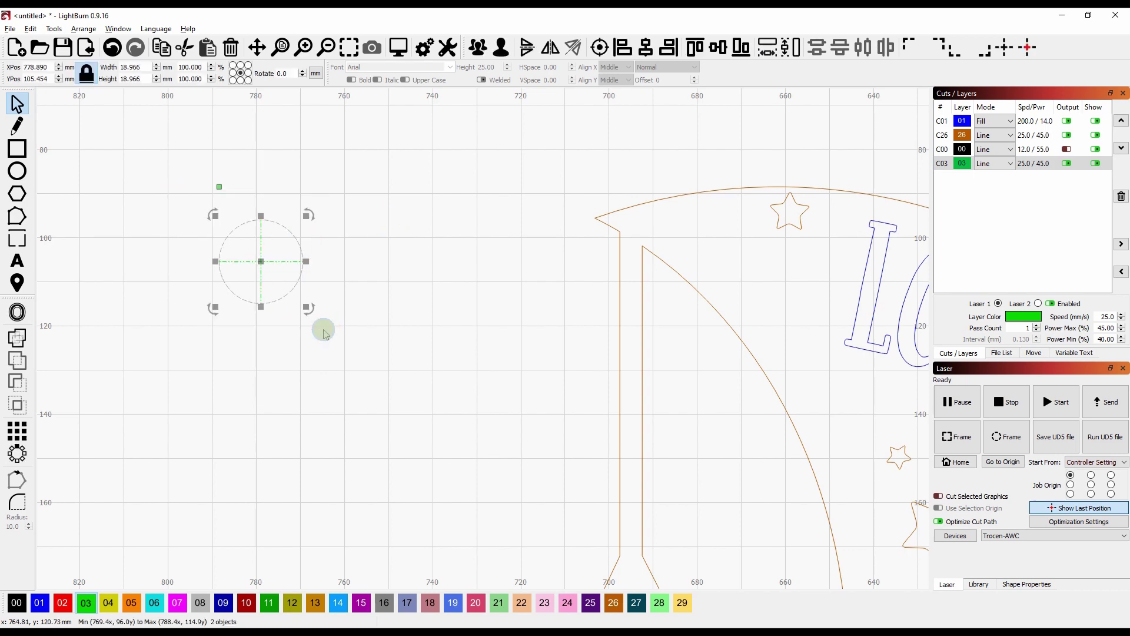
pyautogui.scroll(-2, 312, 328)
pyautogui.moveTo(285, 289); pyautogui.dragTo(432, 275)
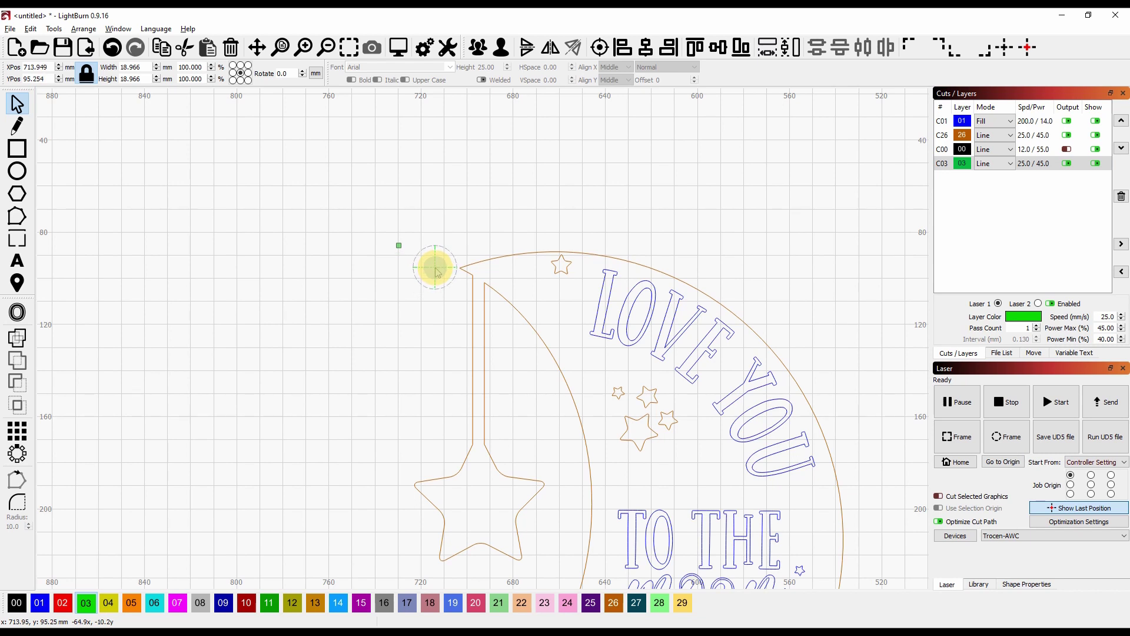
# - Move the entire right moon design sideways to the work area's right edge, centred at about X 97 mm
pyautogui.scroll(-4, 436, 277)
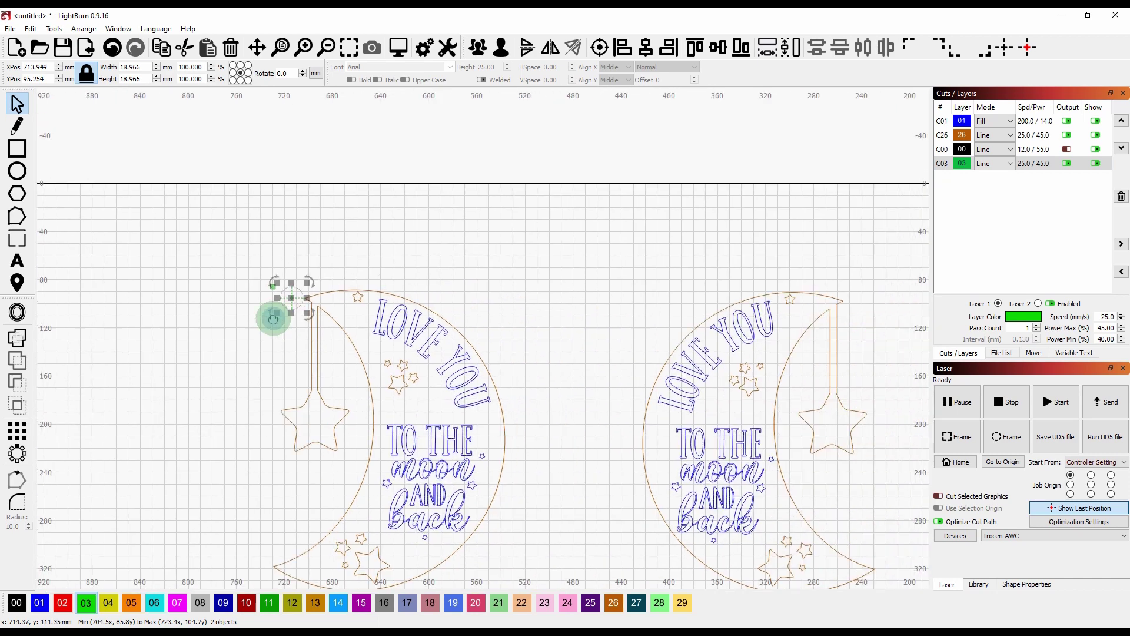
pyautogui.hscroll(1, 273, 318)
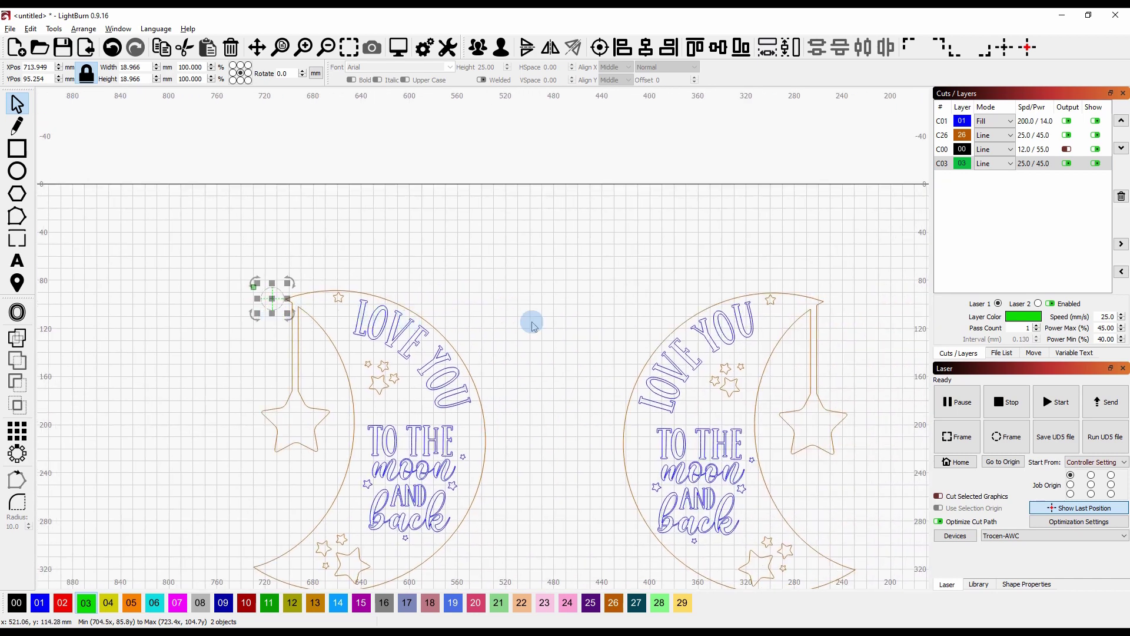
pyautogui.scroll(-3, 532, 325)
pyautogui.moveTo(424, 213); pyautogui.dragTo(718, 498)
pyautogui.moveTo(538, 358); pyautogui.dragTo(742, 357)
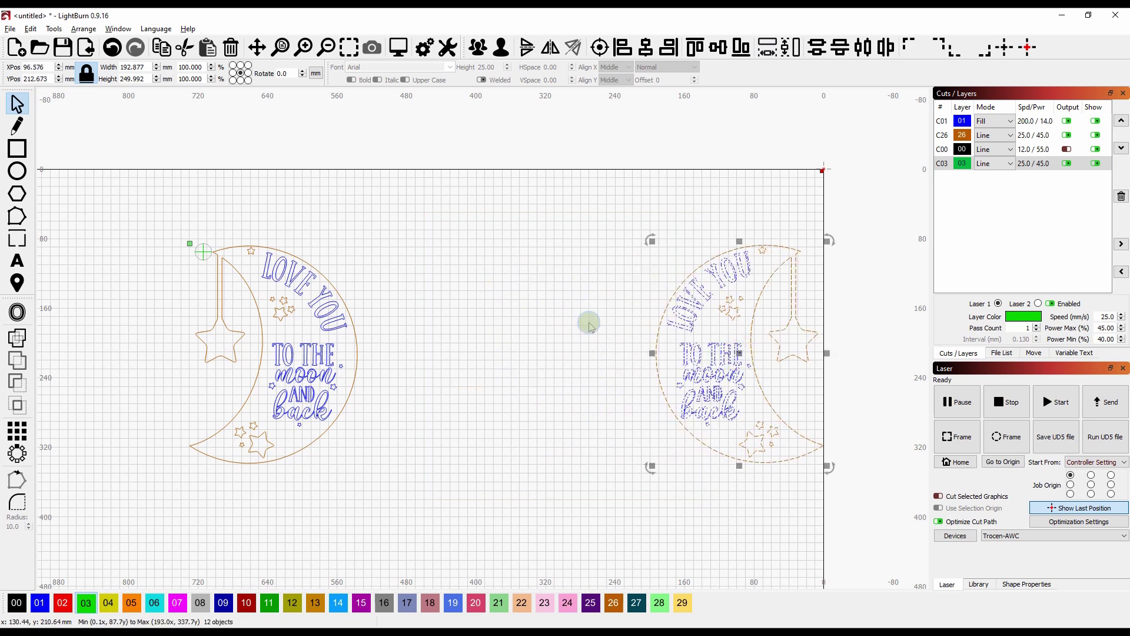
# - Copy the circle and crosshair mark and paste the duplicate outside the left moon's upper outer curve, at about X 579 mm
pyautogui.moveTo(182, 237); pyautogui.dragTo(219, 267)
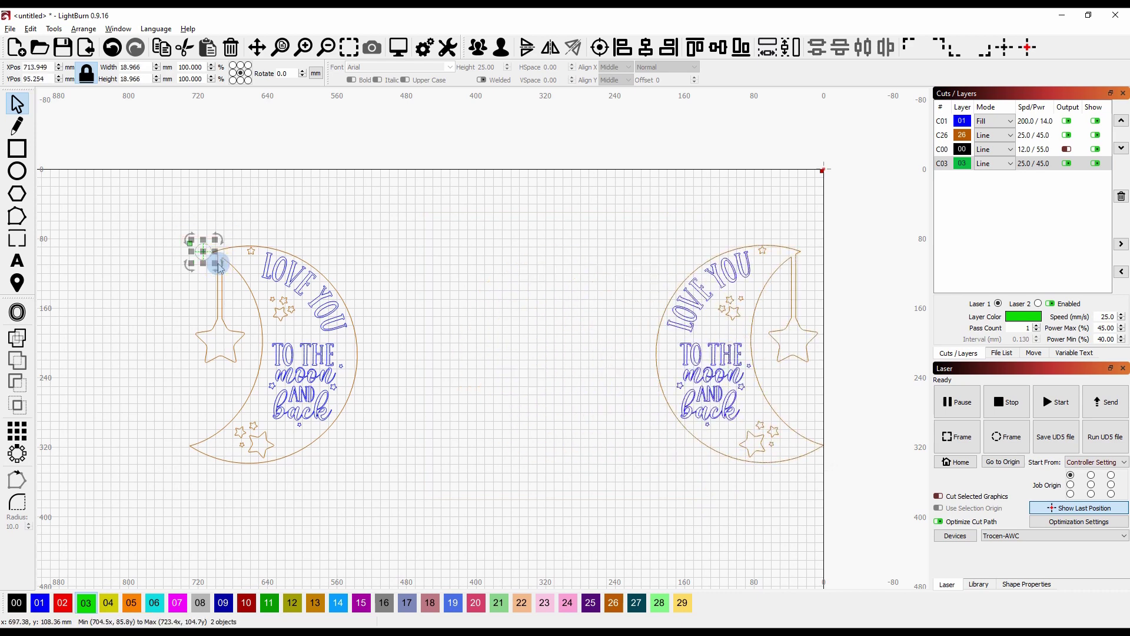
pyautogui.hotkey('ctrl', 'c')
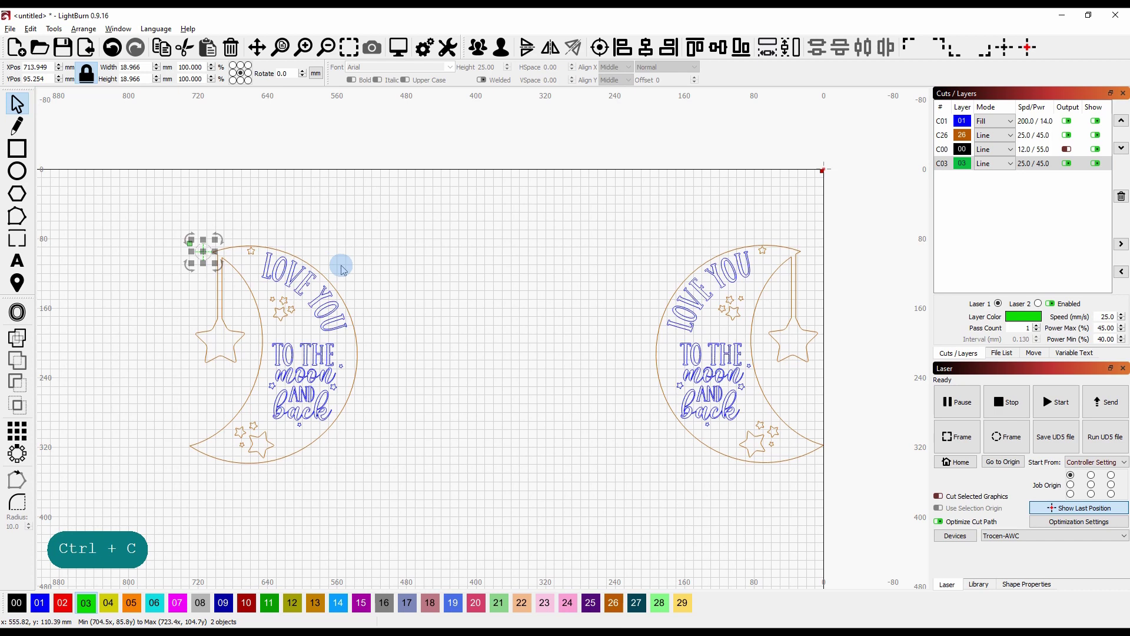
pyautogui.scroll(3, 343, 260)
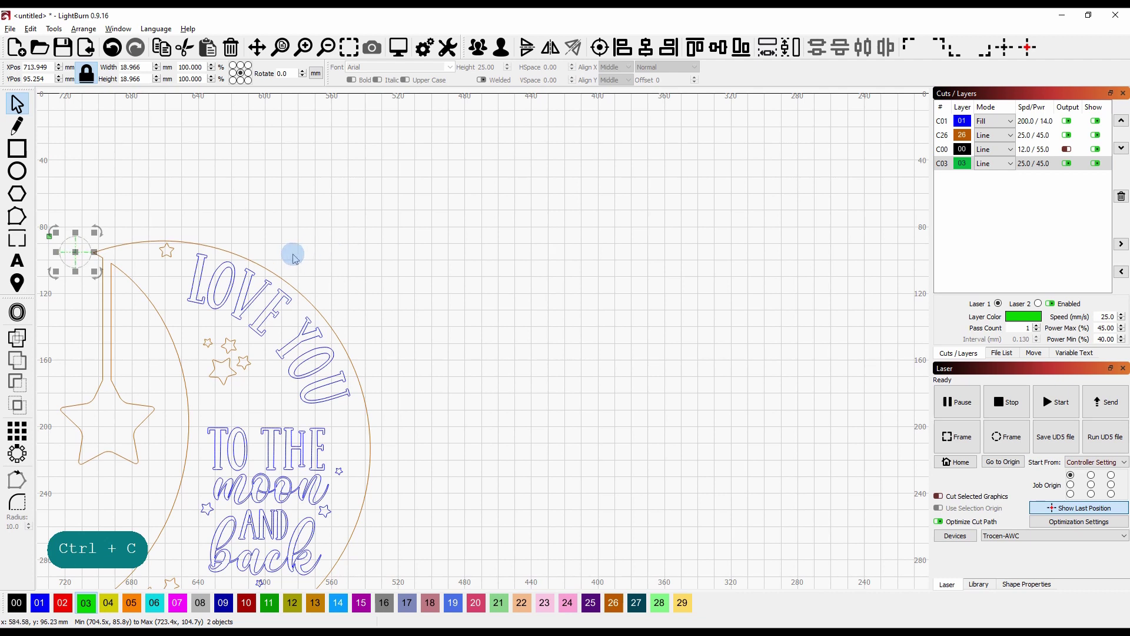
pyautogui.hotkey('ctrl', 'v')
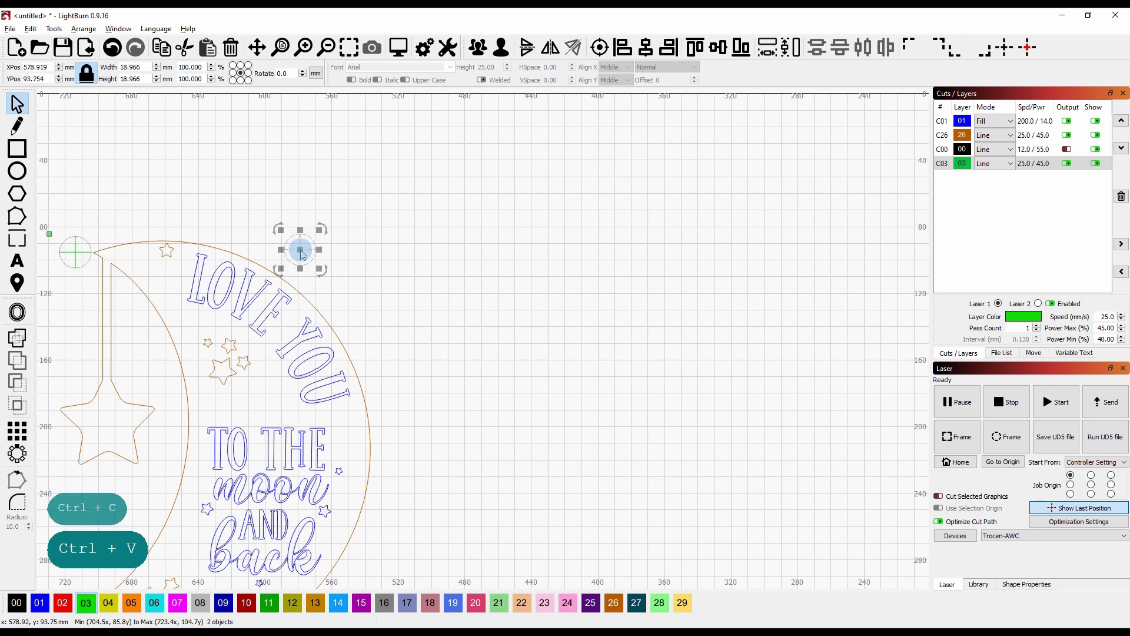
# - Align the top edges of the two crosshair marks around the left moon, and clear the selection
pyautogui.keyDown('shift'); pyautogui.click(65, 259); pyautogui.keyUp('shift')
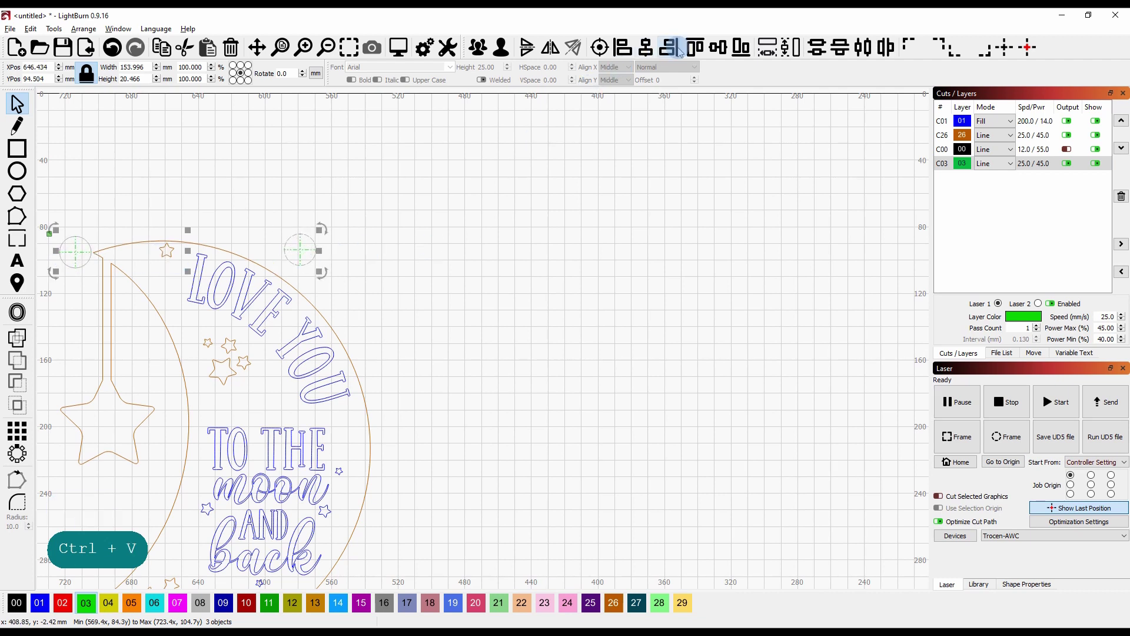
pyautogui.click(695, 50)
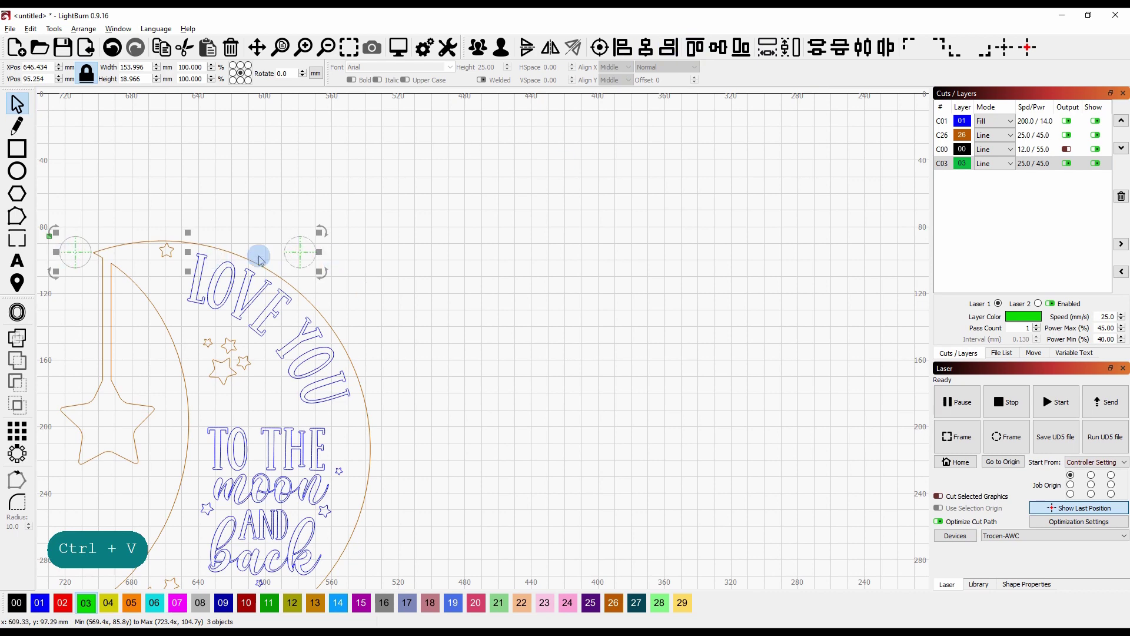
pyautogui.scroll(-5, 399, 286)
pyautogui.click(415, 288)
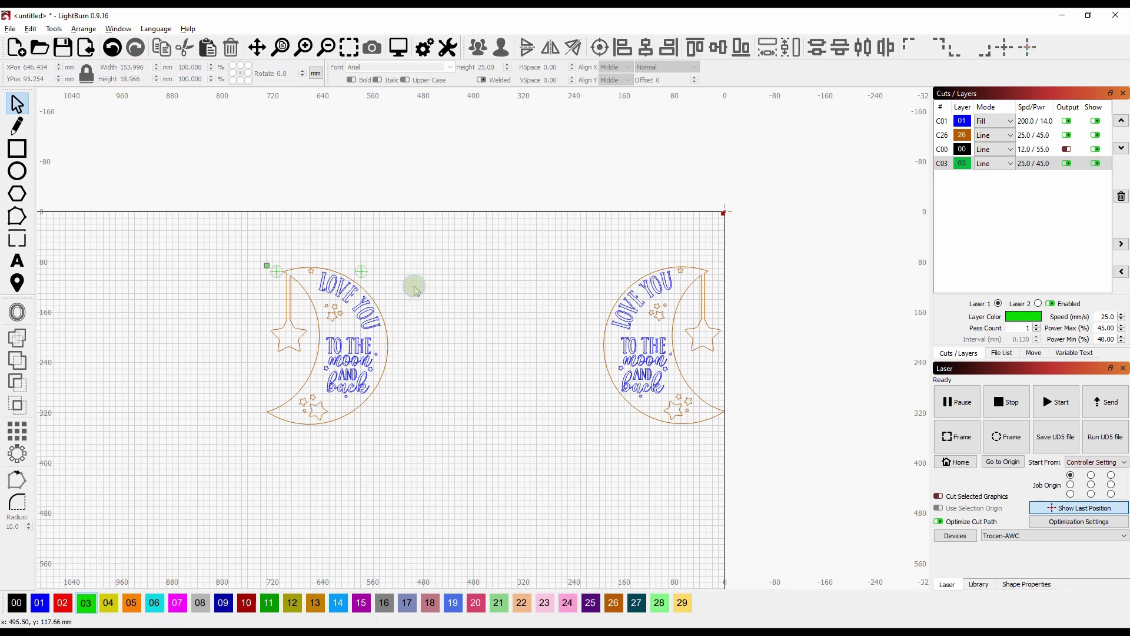
pyautogui.press('Escape')
pyautogui.press('Escape')
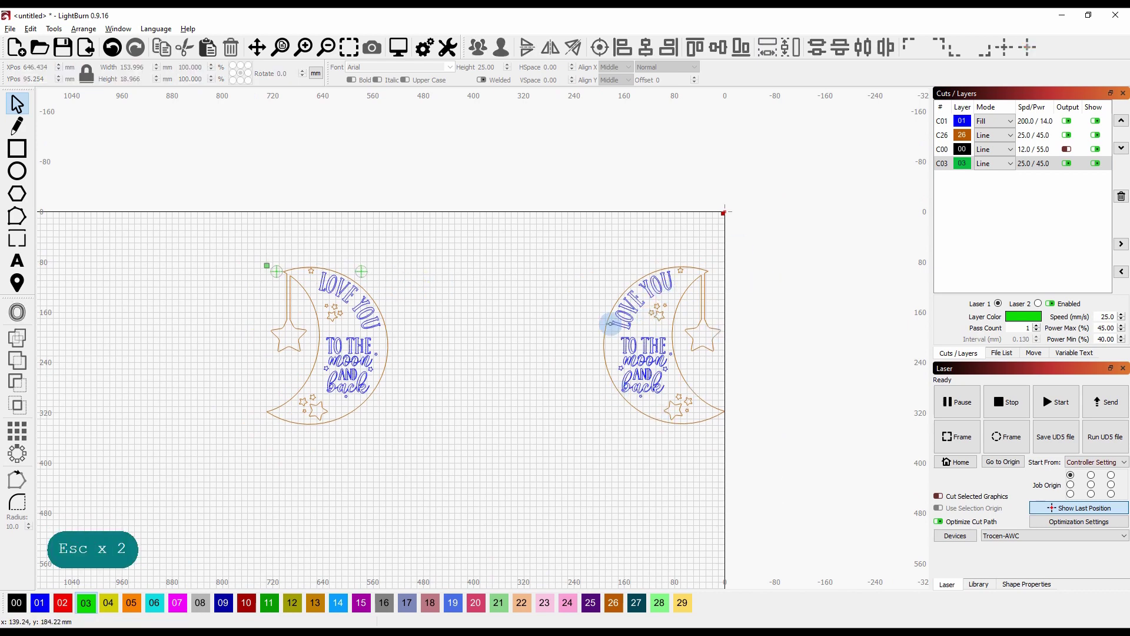
# - Duplicate the left moon with both marks into the gap between the moons, centred at about X 346, Y 214 mm
pyautogui.moveTo(229, 243); pyautogui.dragTo(453, 456)
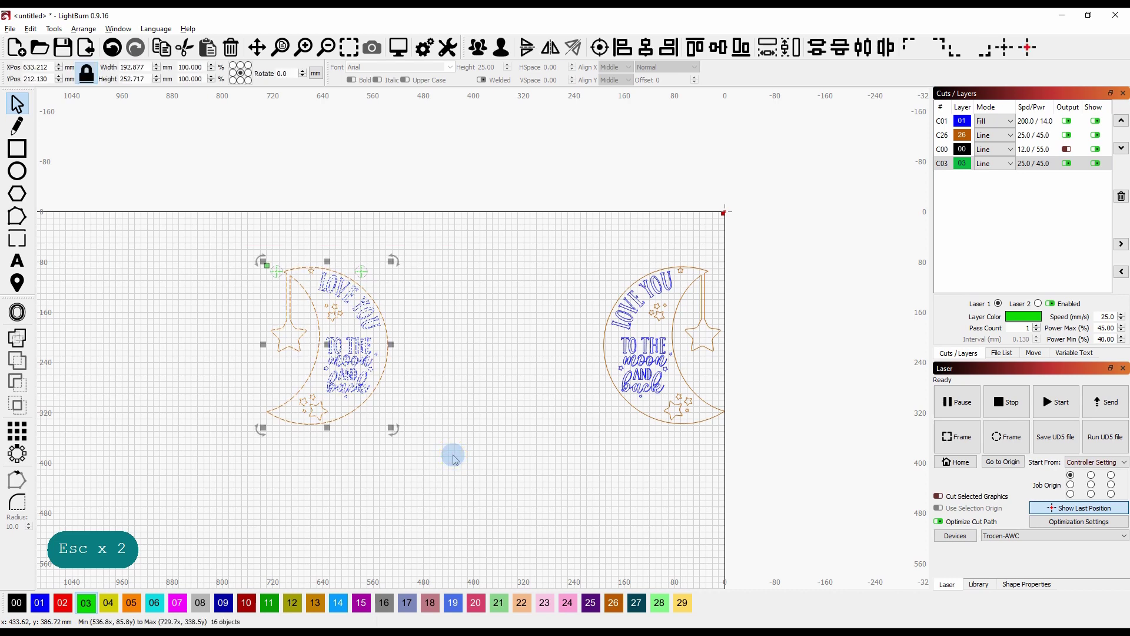
pyautogui.hotkey('ctrl', 'c')
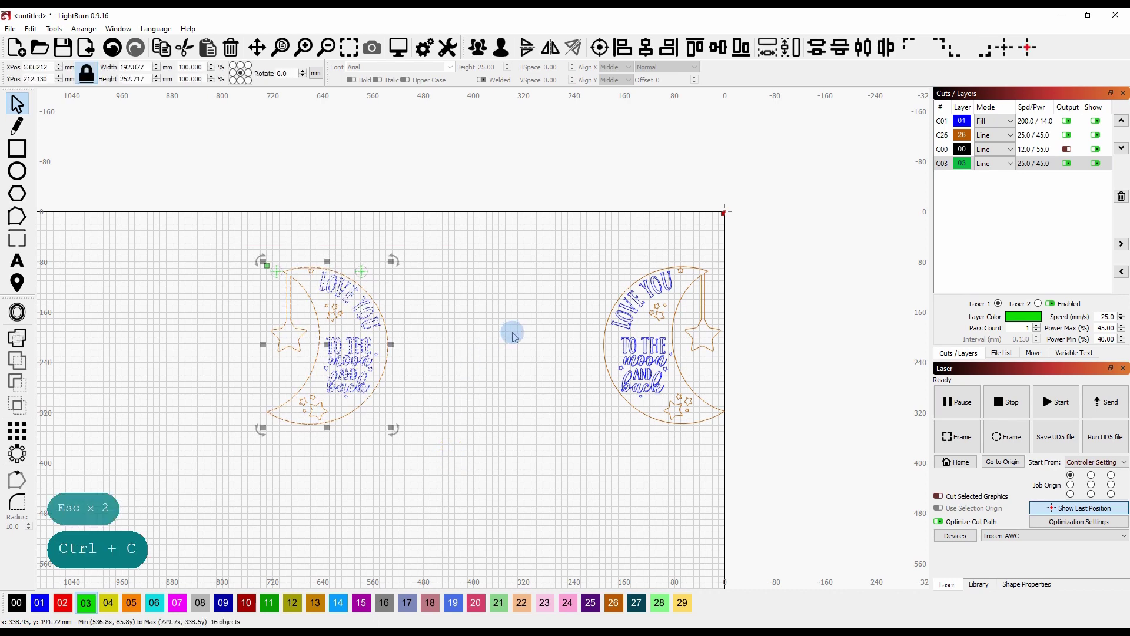
pyautogui.hotkey('ctrl', 'v')
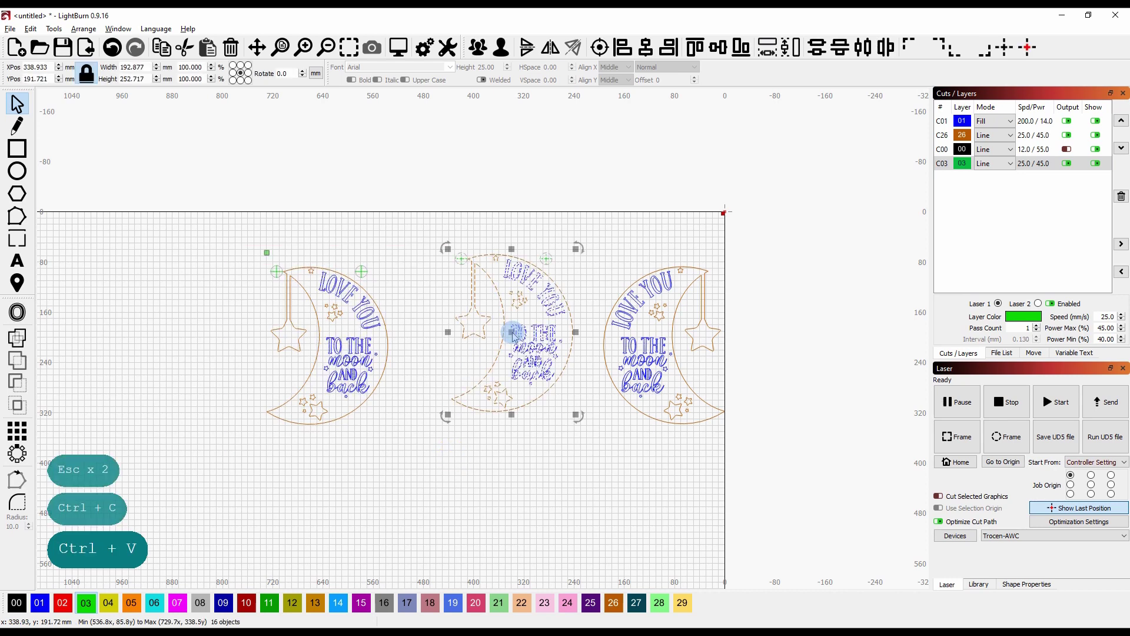
pyautogui.moveTo(516, 333); pyautogui.dragTo(508, 346)
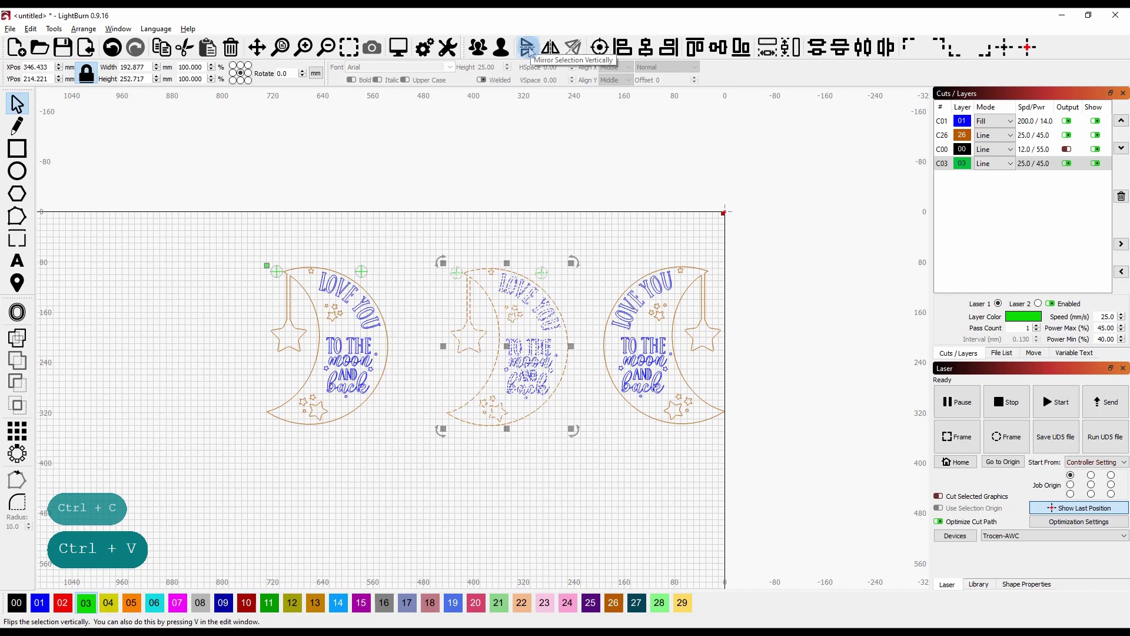
# - Mirror the middle moon copy and its marks horizontally, and flip its curved "LOVE YOU" text horizontally on its own
pyautogui.click(550, 46)
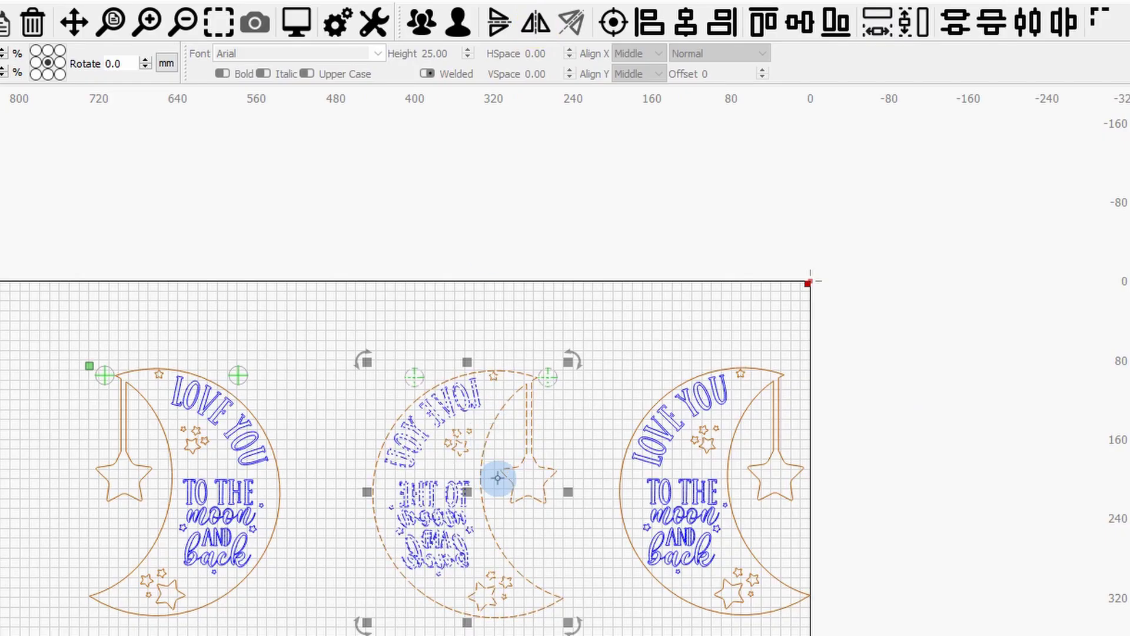
pyautogui.click(588, 406)
pyautogui.click(469, 400)
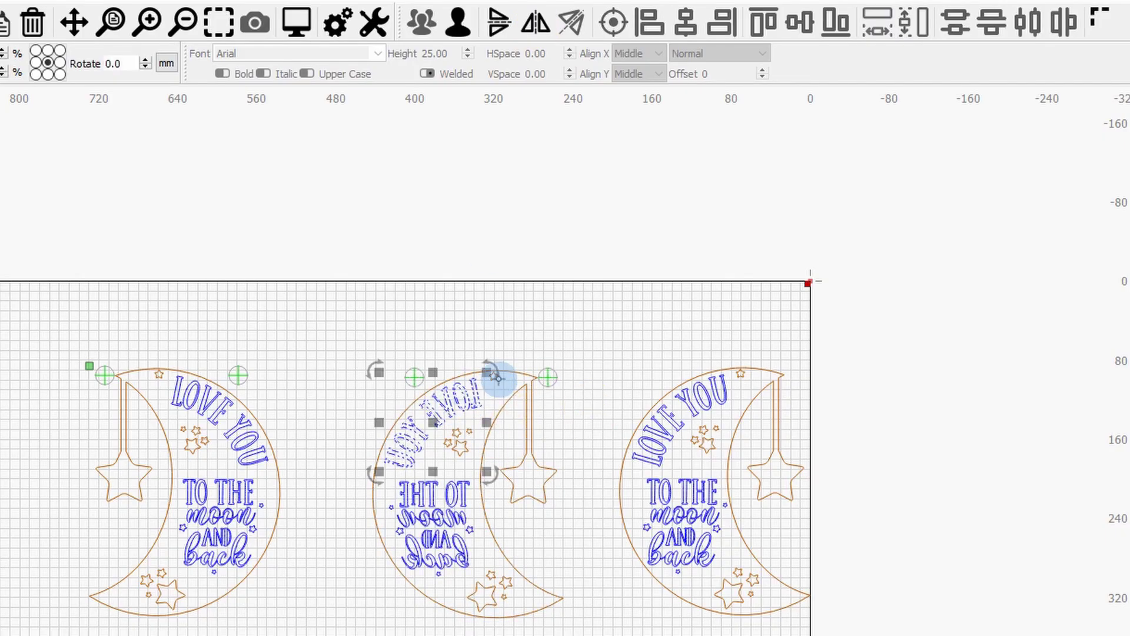
pyautogui.click(524, 39)
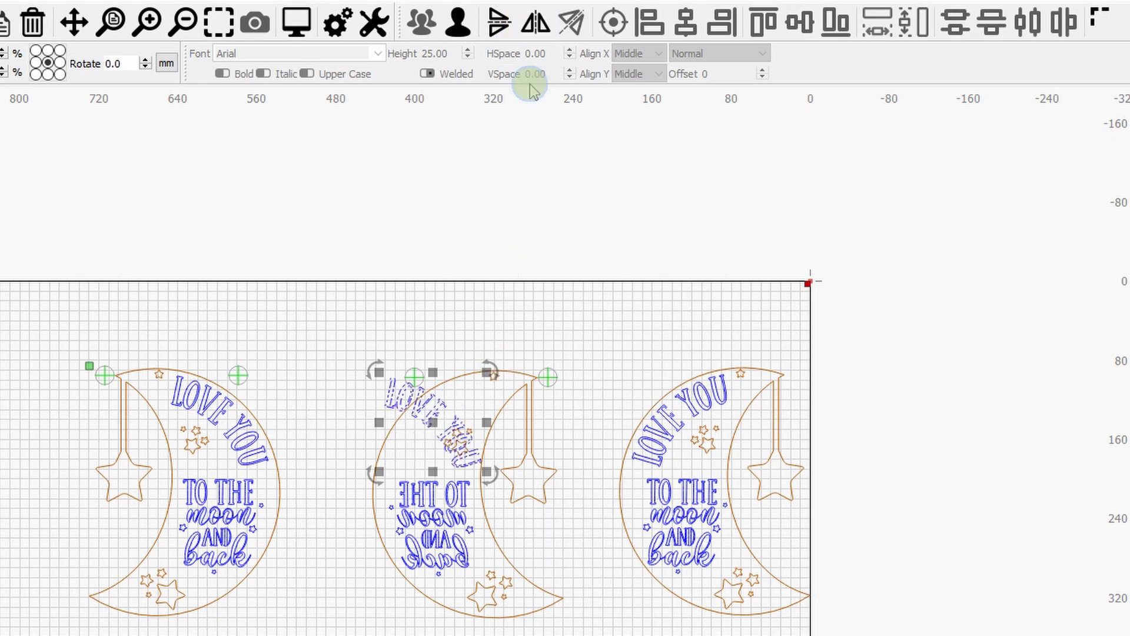
# - Rotate the middle moon's flipped "LOVE YOU" text so it follows the moon's outer curve, and nudge it into place
pyautogui.click(504, 396)
pyautogui.moveTo(503, 396); pyautogui.dragTo(503, 375)
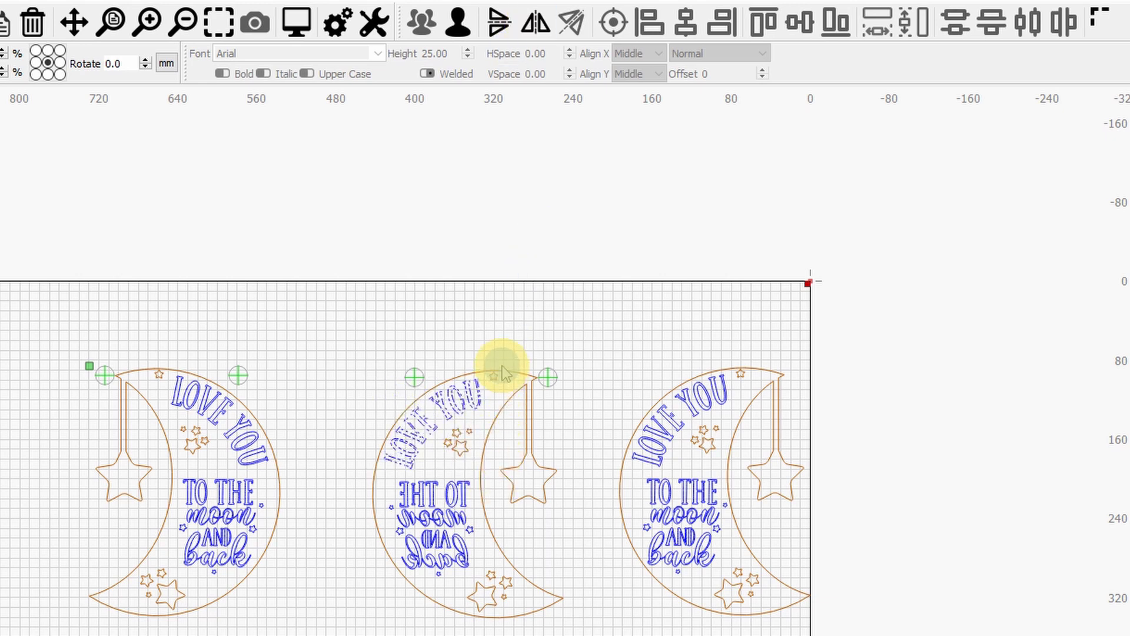
pyautogui.moveTo(498, 372); pyautogui.dragTo(497, 370)
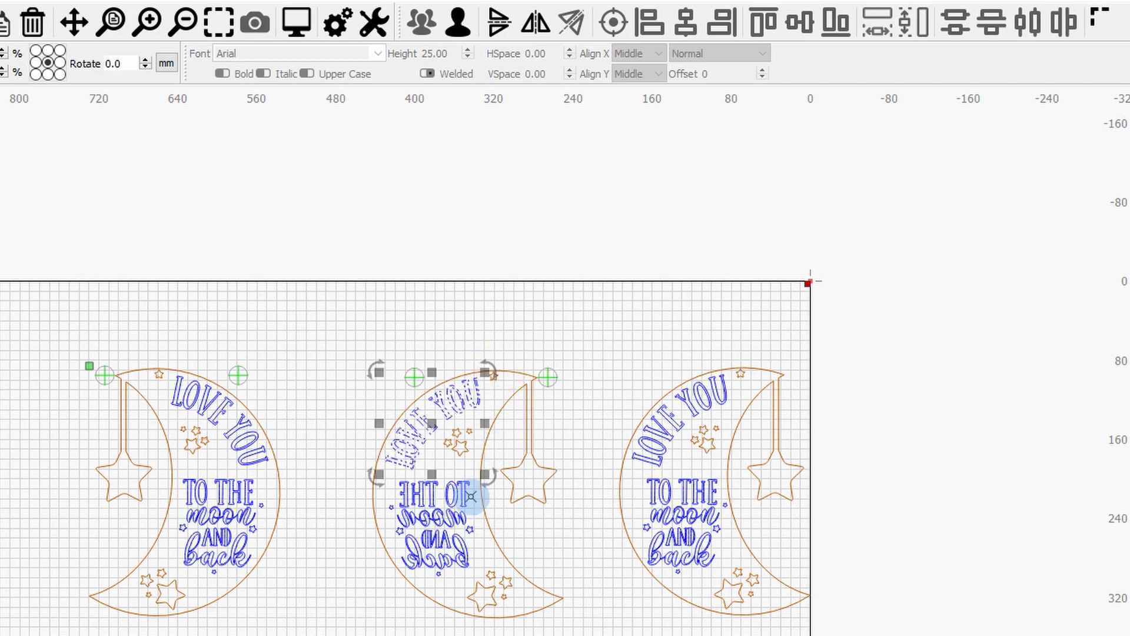
# - Mirror the middle moon's "TO THE moon AND back" text horizontally and reposition it inside the outline at about X 377, Y 251 mm
pyautogui.click(535, 23)
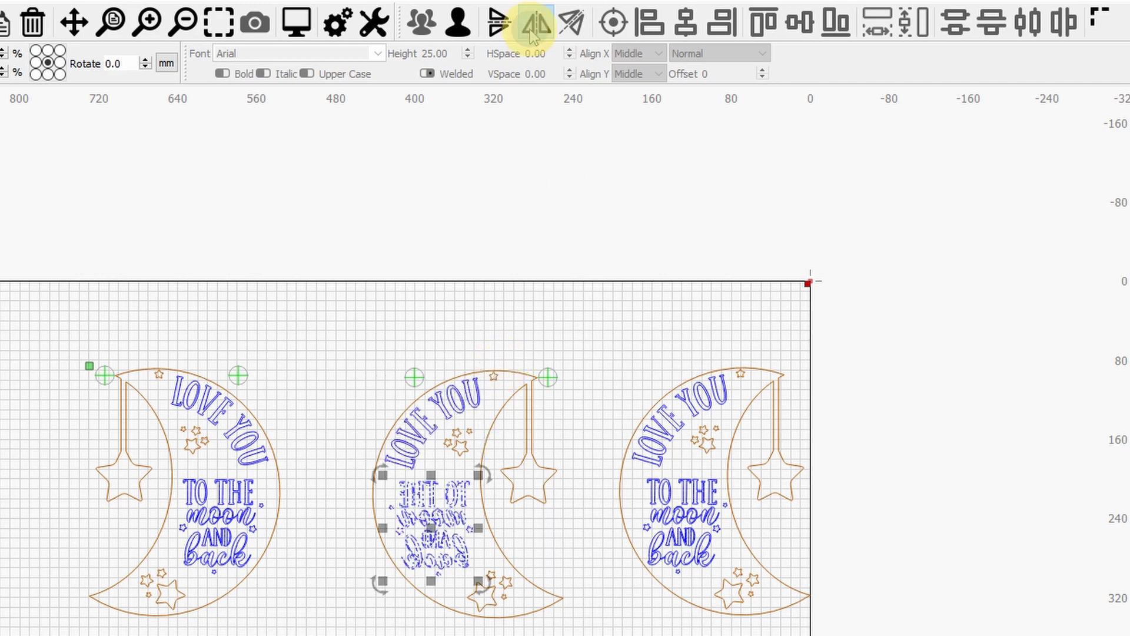
pyautogui.scroll(2, 418, 554)
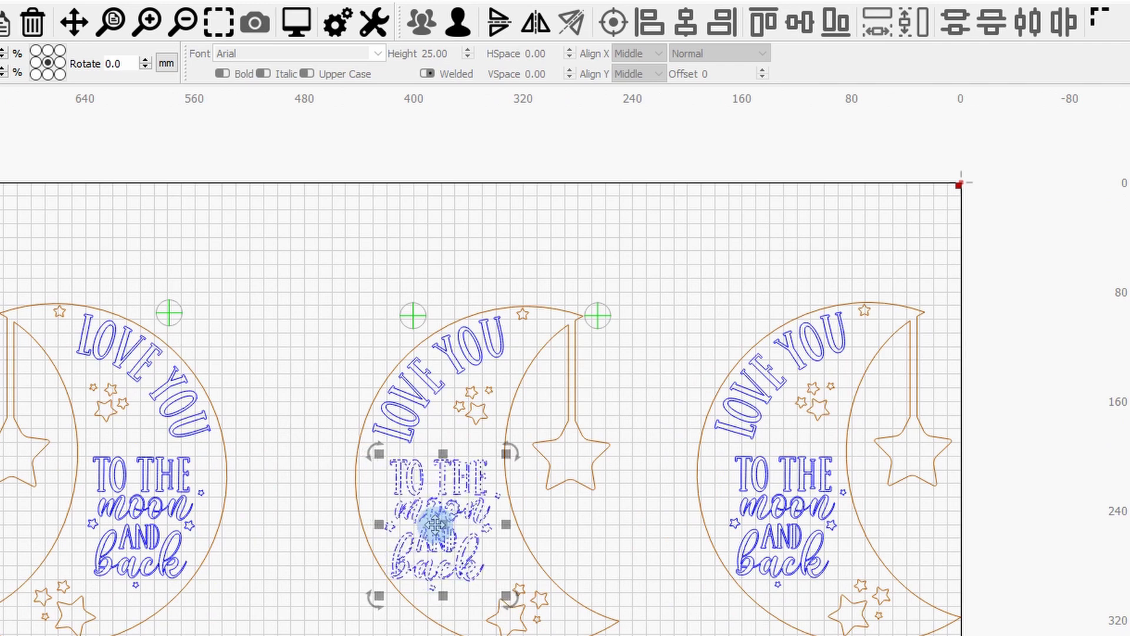
pyautogui.moveTo(435, 524)
pyautogui.mouseDown()
pyautogui.moveTo(513, 499)
pyautogui.moveTo(497, 484)
pyautogui.moveTo(497, 565)
pyautogui.moveTo(484, 369)
pyautogui.moveTo(449, 391)
pyautogui.moveTo(404, 449)
pyautogui.moveTo(346, 447)
pyautogui.moveTo(424, 507)
pyautogui.mouseUp()
pyautogui.scroll(2, 506, 504)
pyautogui.scroll(-1, 507, 492)
pyautogui.scroll(-4, 496, 524)
pyautogui.scroll(-2, 424, 507)
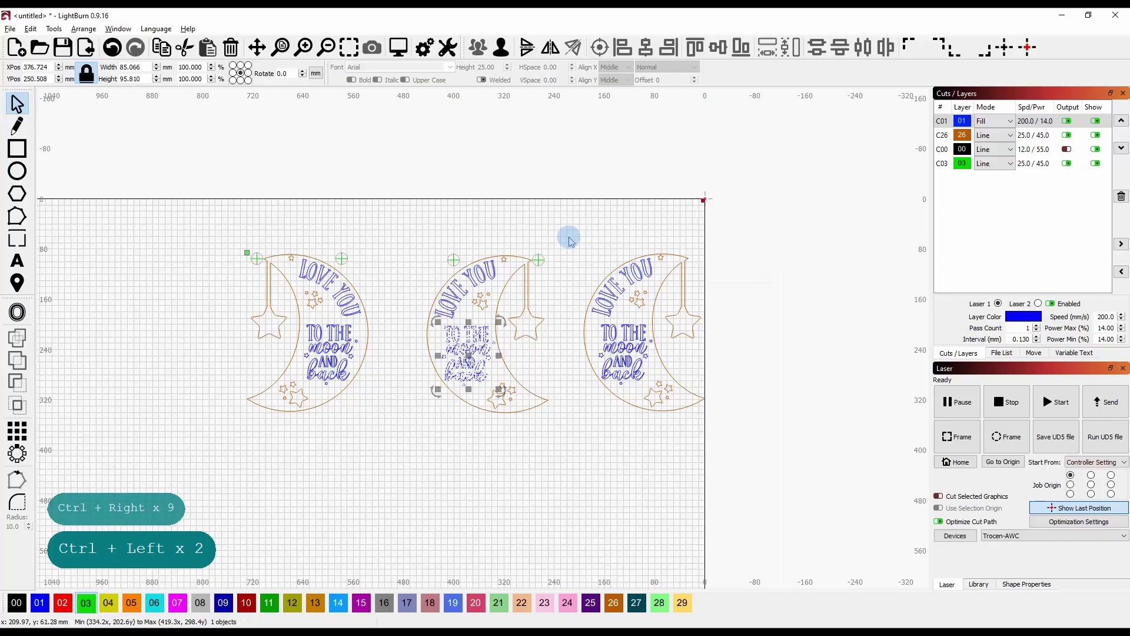
# - Delete the rightmost moon, which has no registration marks
pyautogui.moveTo(563, 319); pyautogui.dragTo(950, 635)
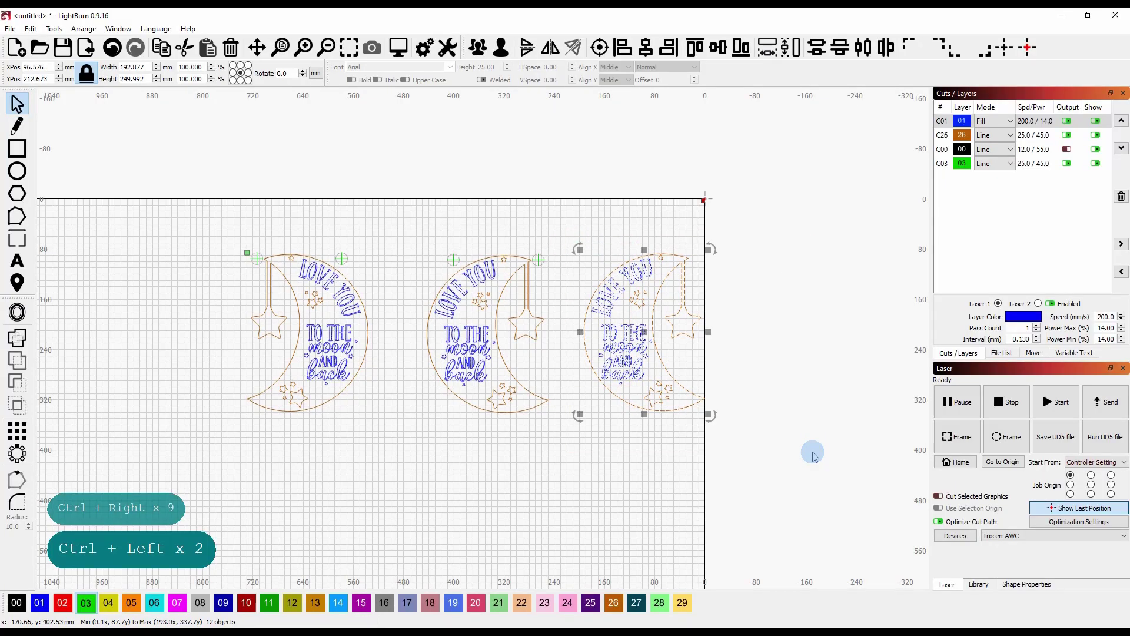
pyautogui.press('Delete')
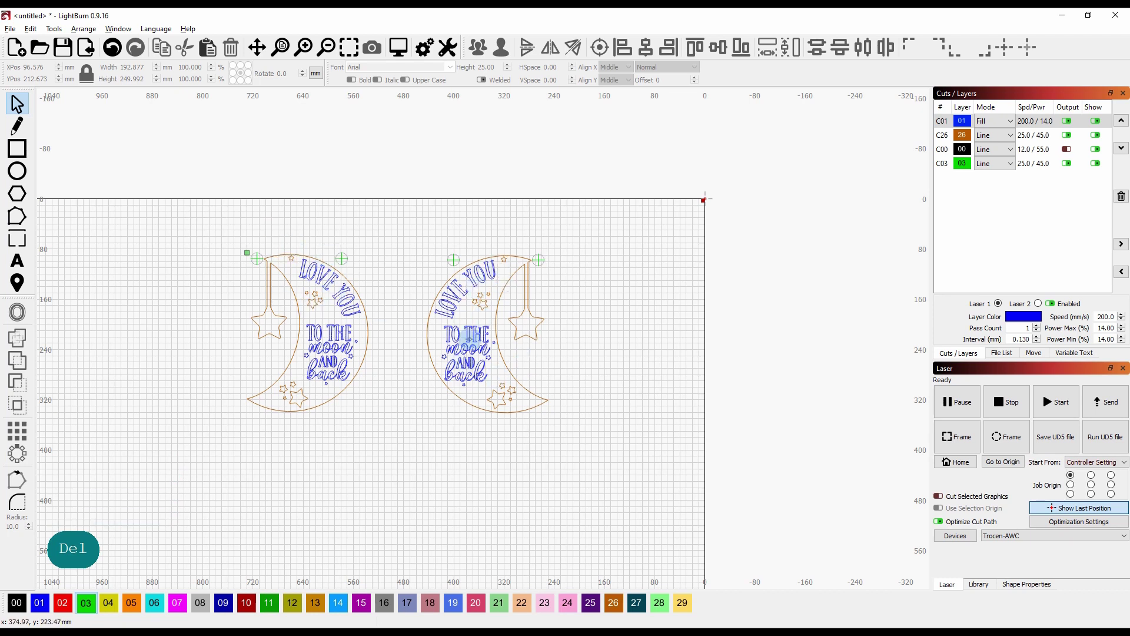
# - Save the project as "Moon & Back" in the JOBS folder
pyautogui.click(10, 29)
pyautogui.moveTo(30, 28)
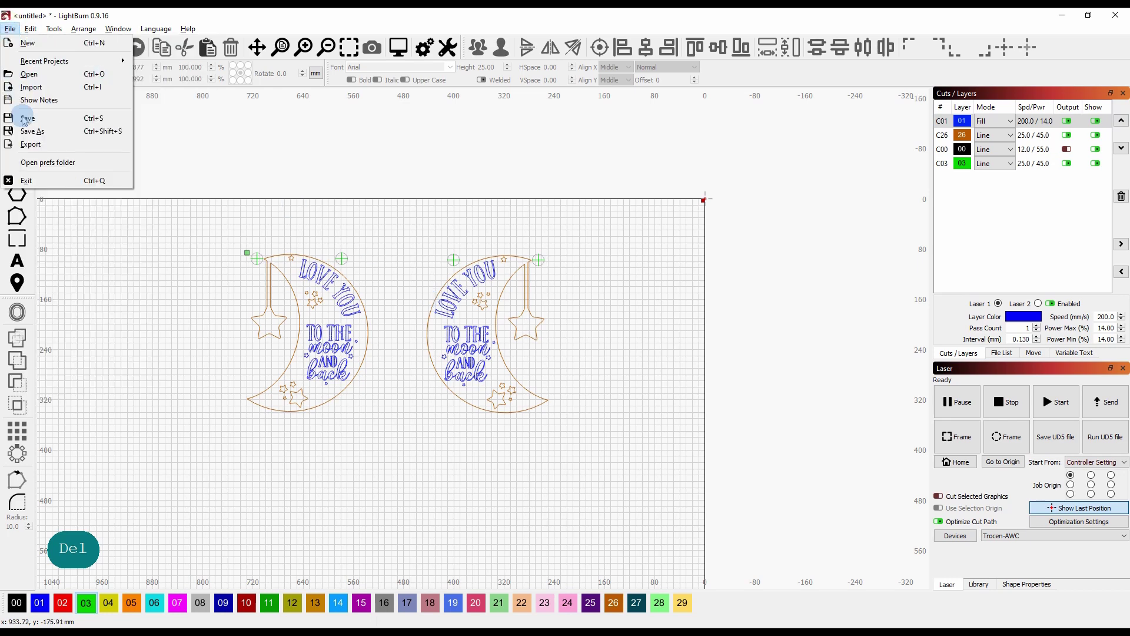
pyautogui.click(25, 119)
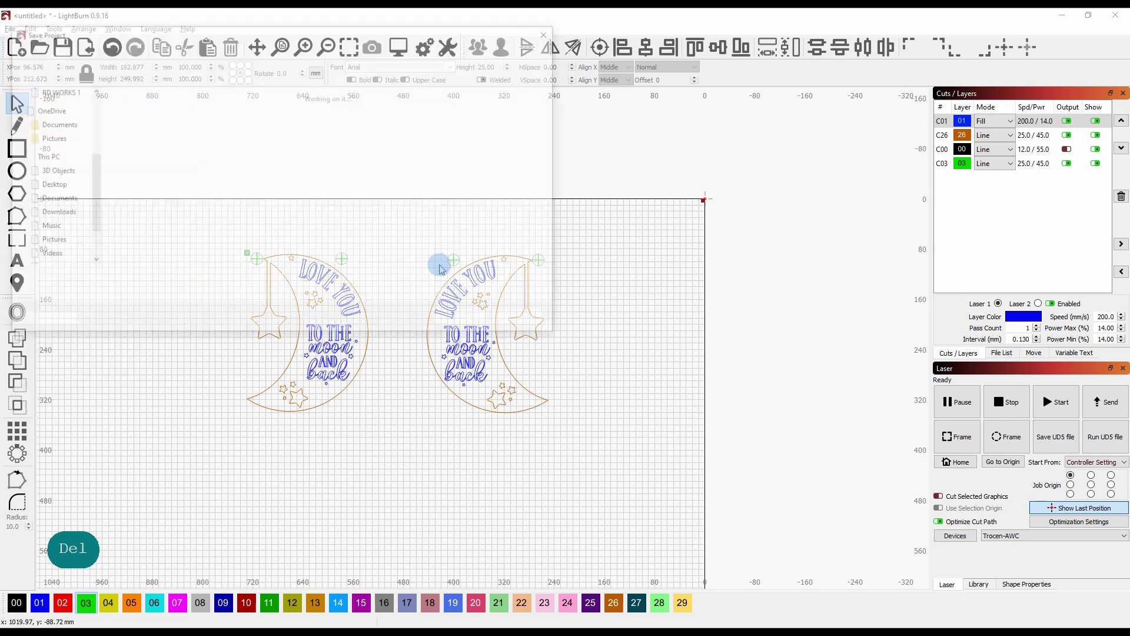
pyautogui.click(229, 53)
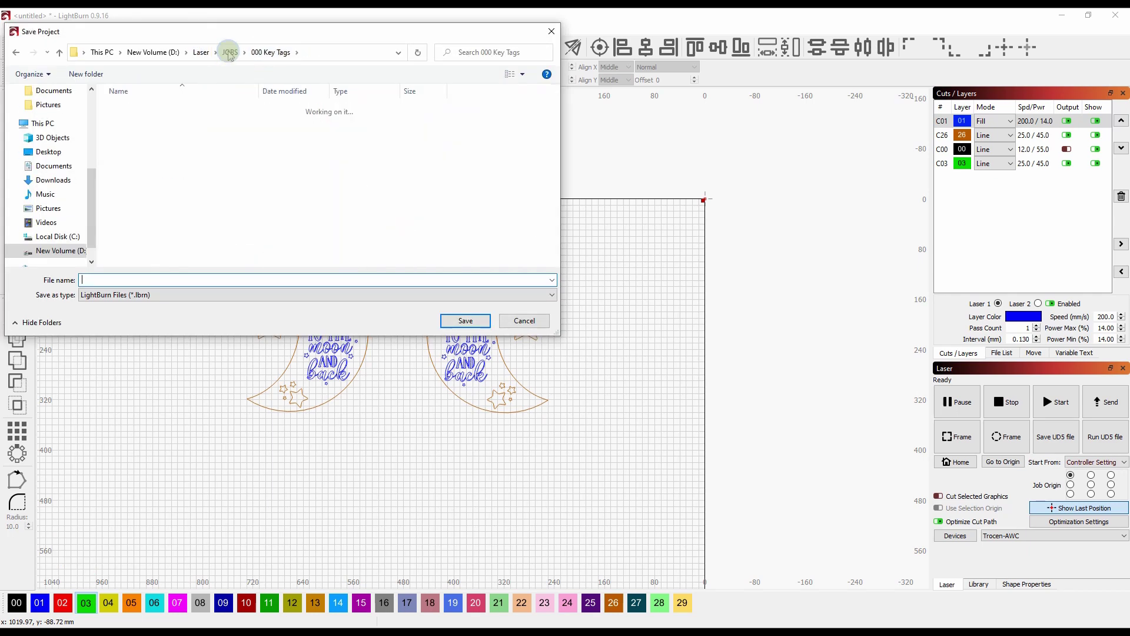
pyautogui.write('Moon & Back')
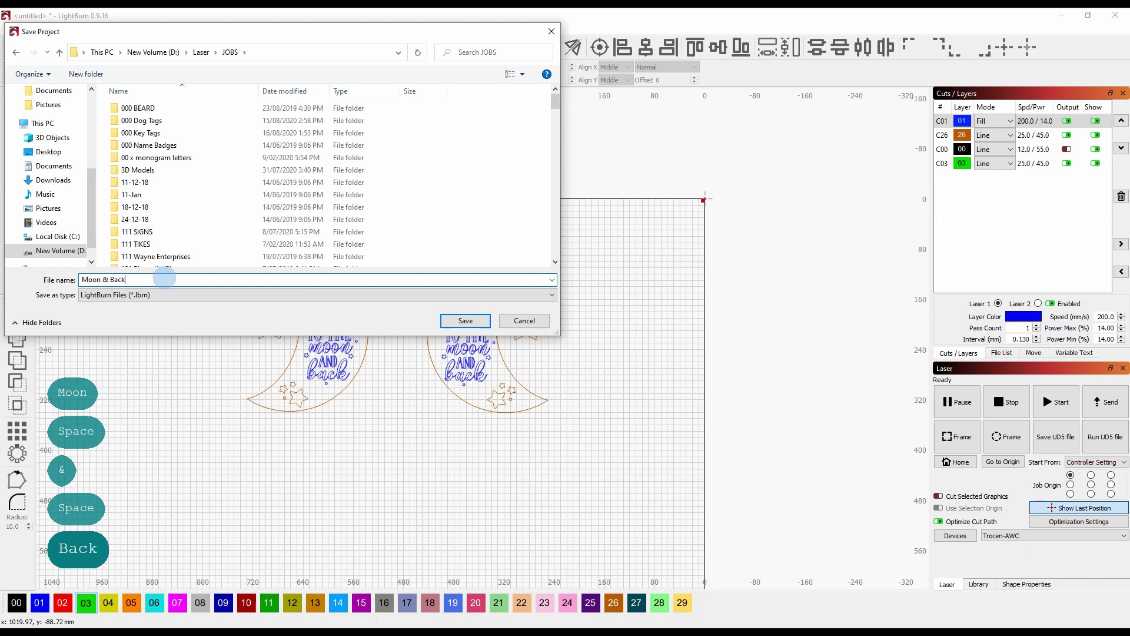
pyautogui.press('Return')
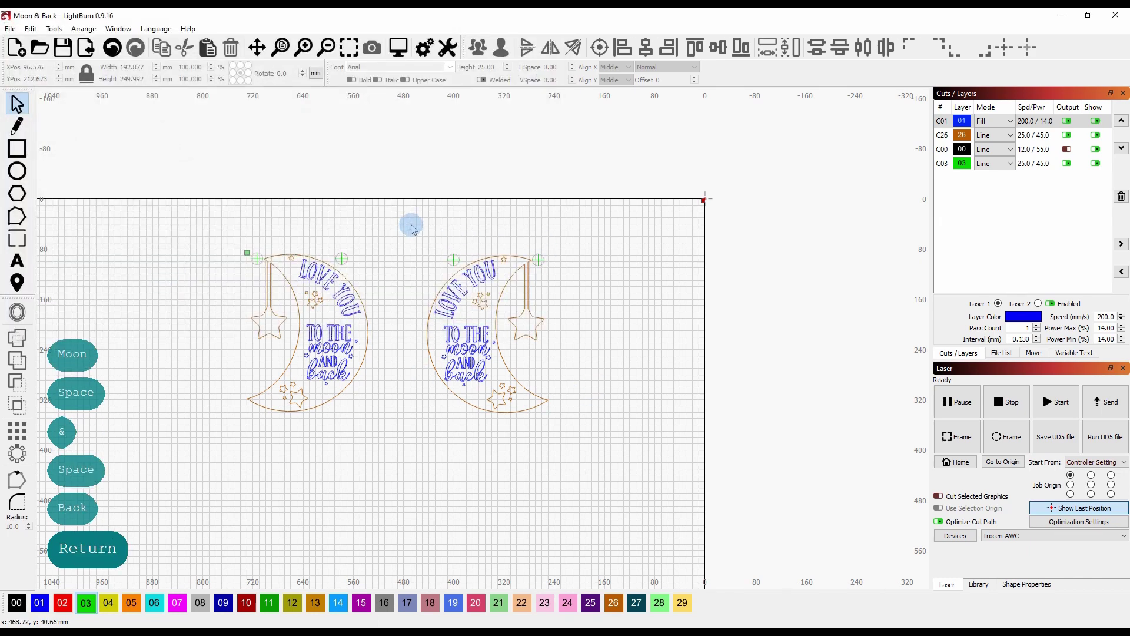
# - Delete the mirrored moon with its two crosshair marks, leaving only the front-side design
pyautogui.moveTo(413, 229); pyautogui.dragTo(614, 445)
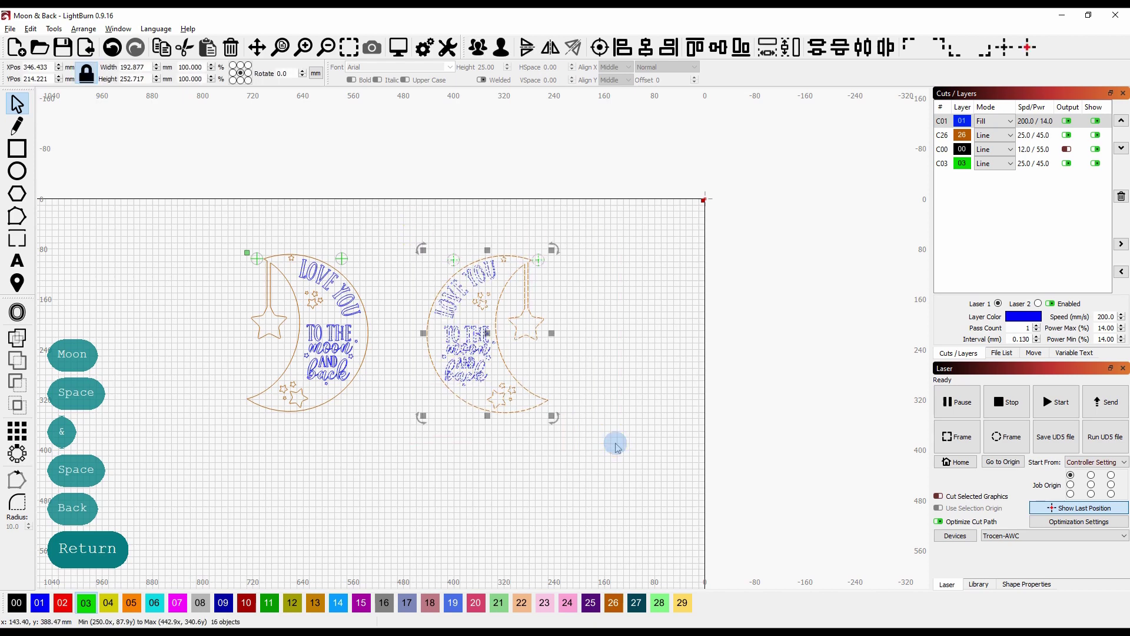
pyautogui.press('Delete')
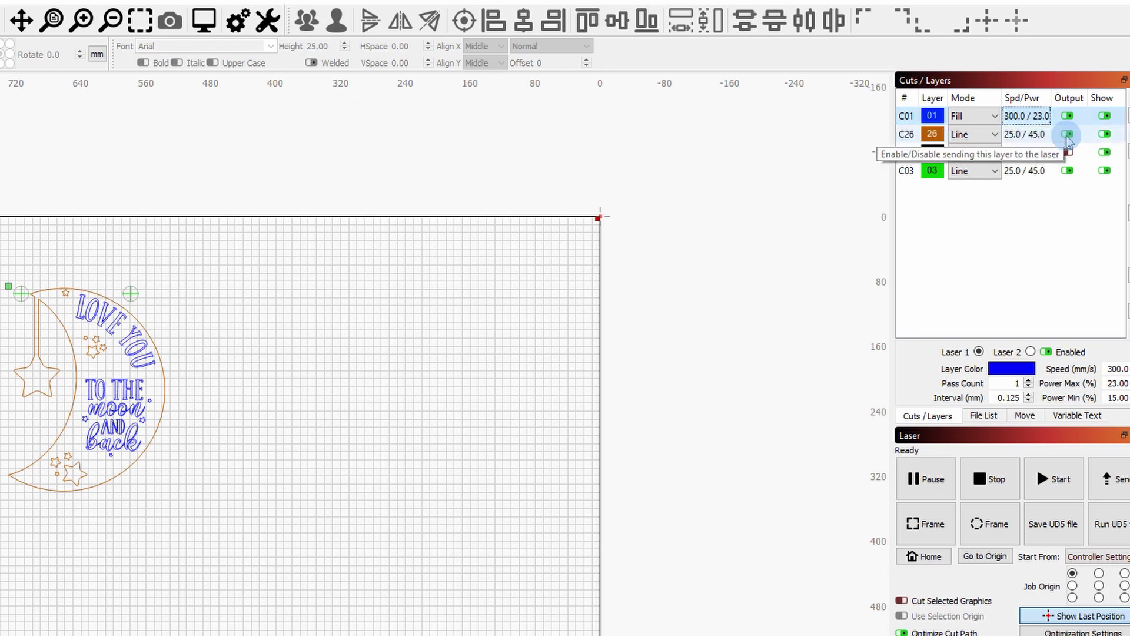
# - Disable laser output for the brown cut layer C26, and move the green registration-mark layer C03 to first in the cut order
pyautogui.click(1067, 134)
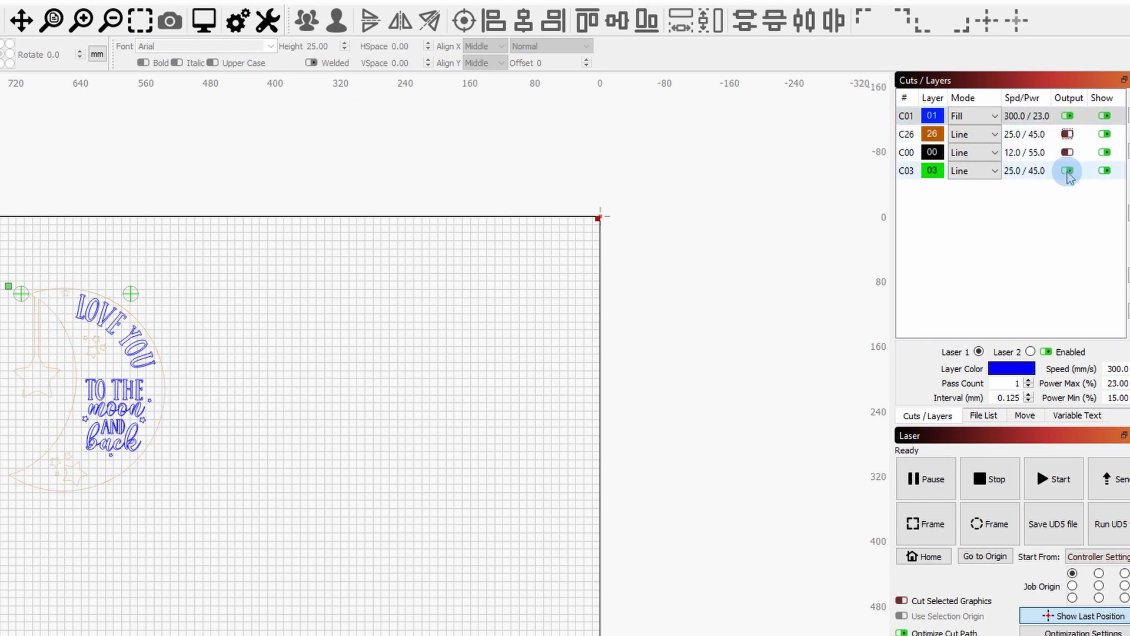
pyautogui.click(1025, 171)
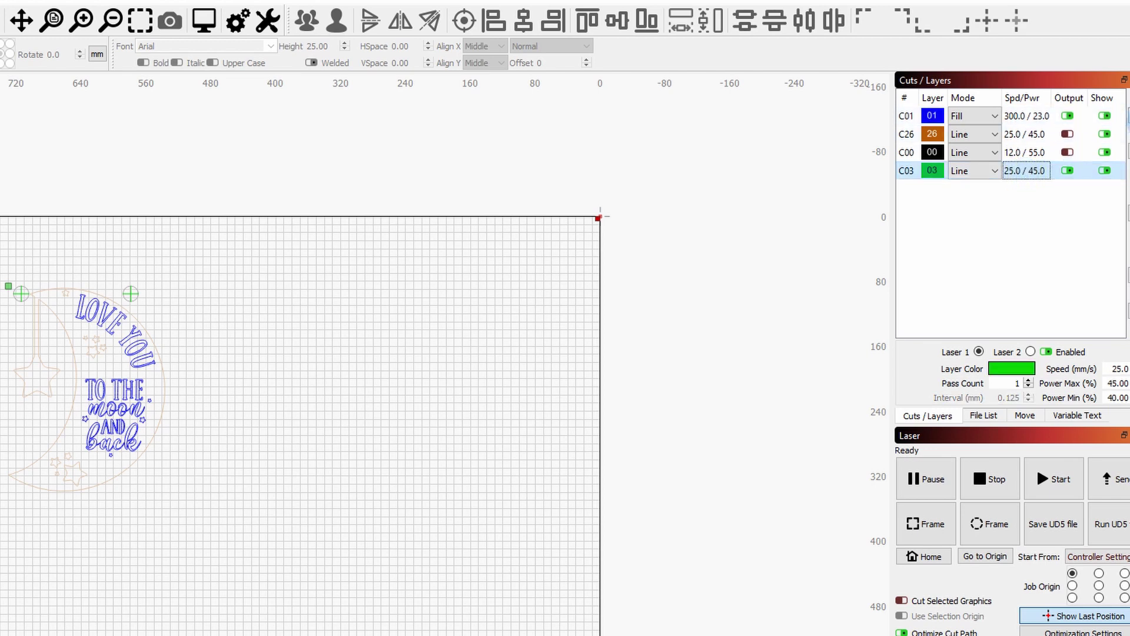
pyautogui.moveTo(1025, 171); pyautogui.dragTo(1025, 116)
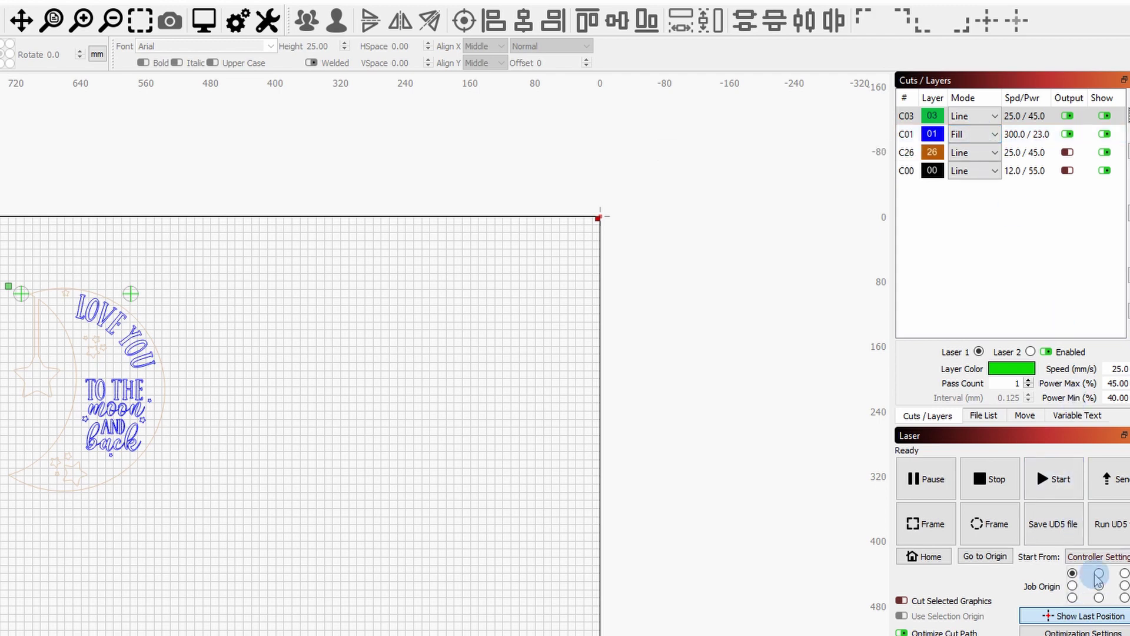
# - Send the front-side job to the laser controller under the project's file name
pyautogui.click(1120, 488)
pyautogui.press('Return')
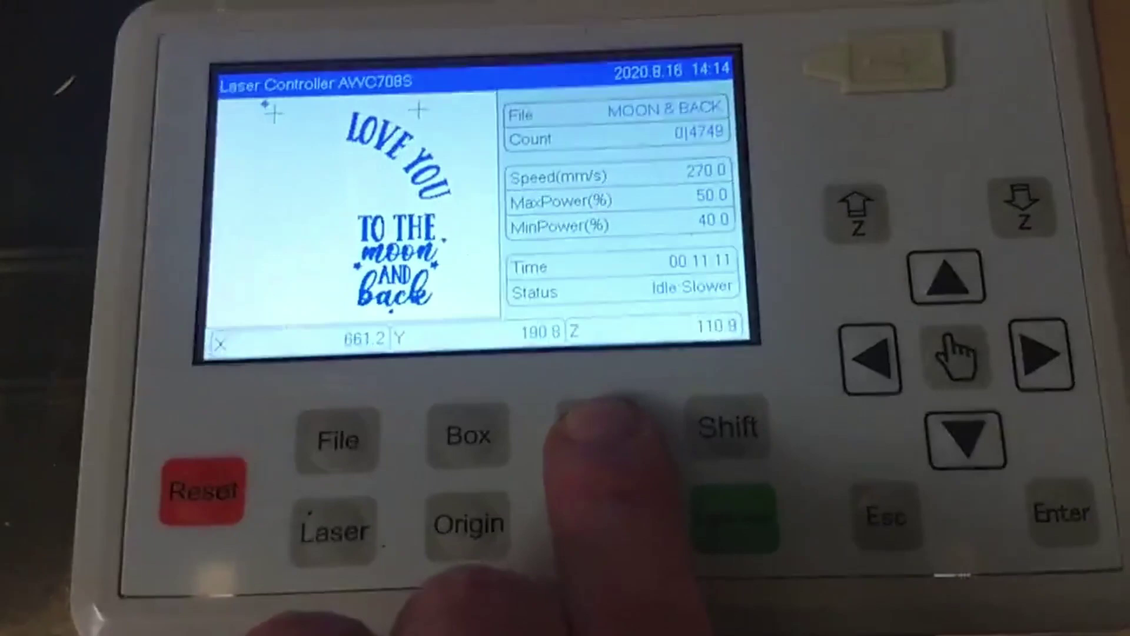
pyautogui.click(595, 427)
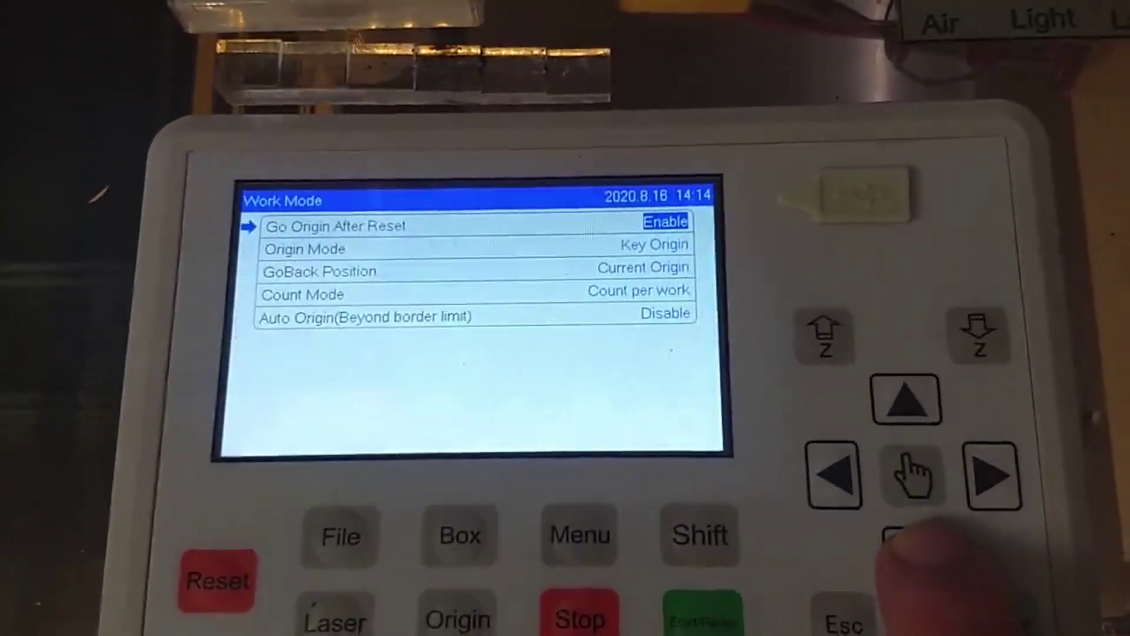
pyautogui.press('Down')
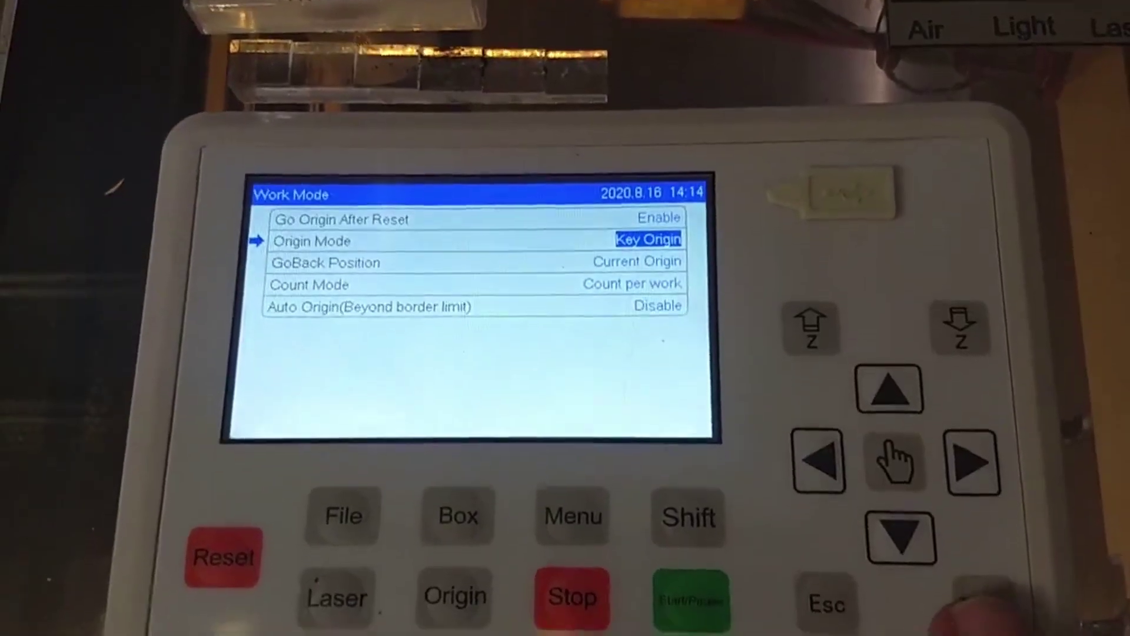
pyautogui.press('Return')
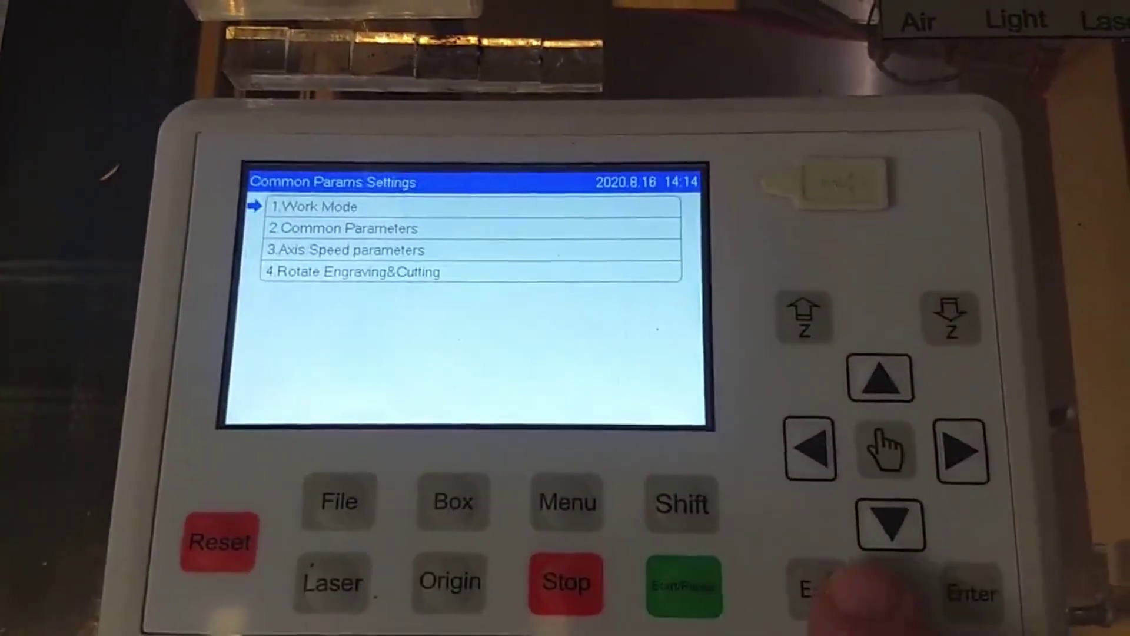
pyautogui.press('Escape')
pyautogui.press('Escape')
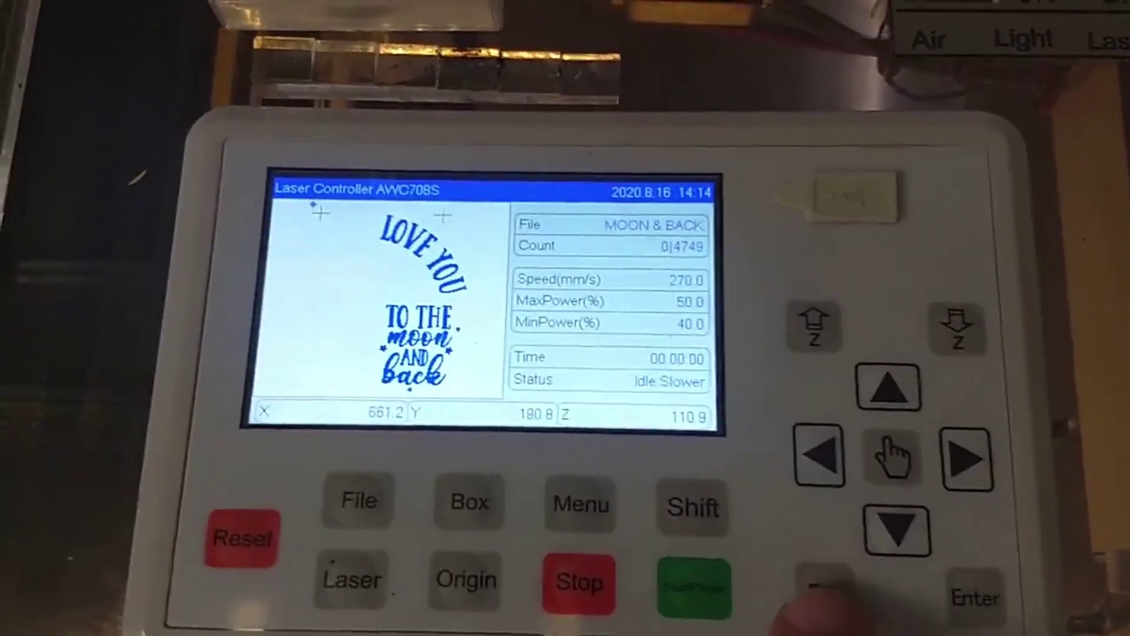